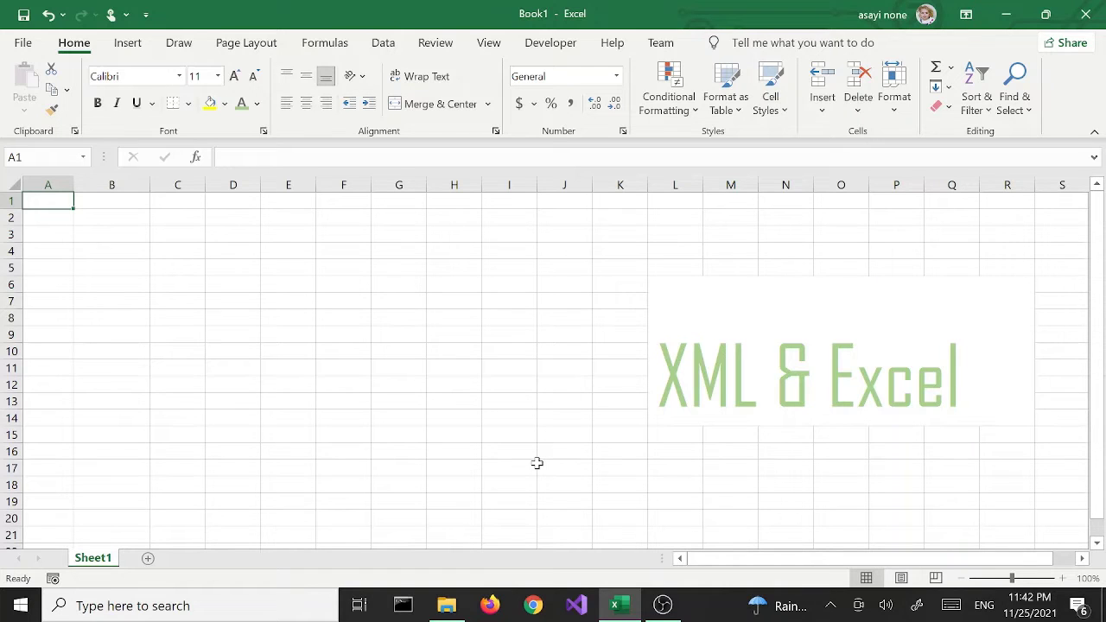
# Step: Switch to File Explorer and examine the full contents of contacts.xml in the xml folder using the file preview
pyautogui.click(444, 607)
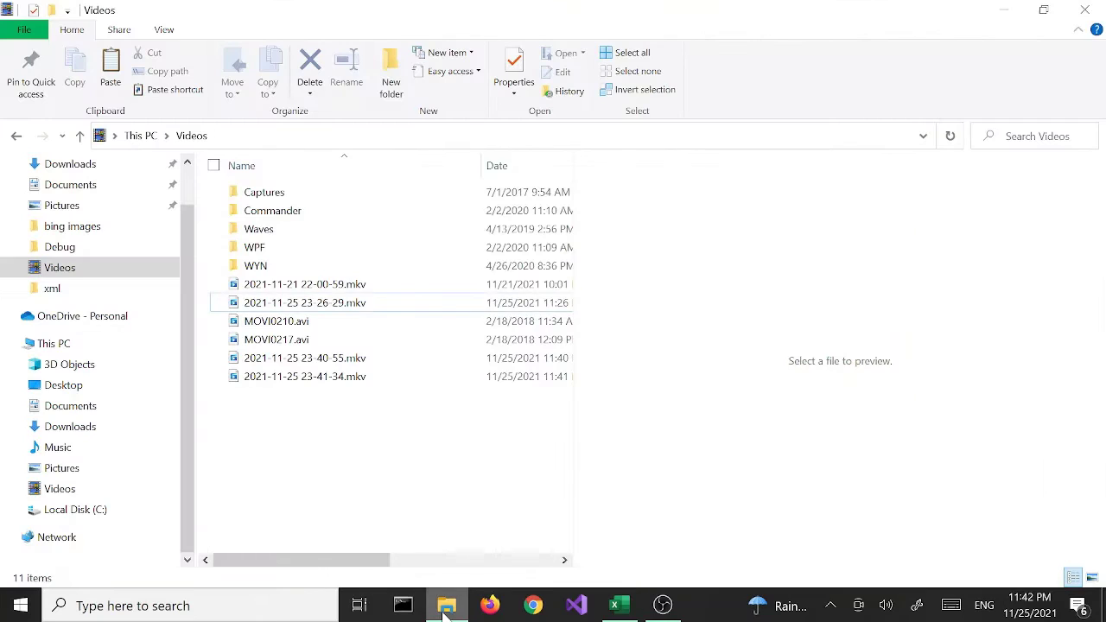
pyautogui.click(51, 288)
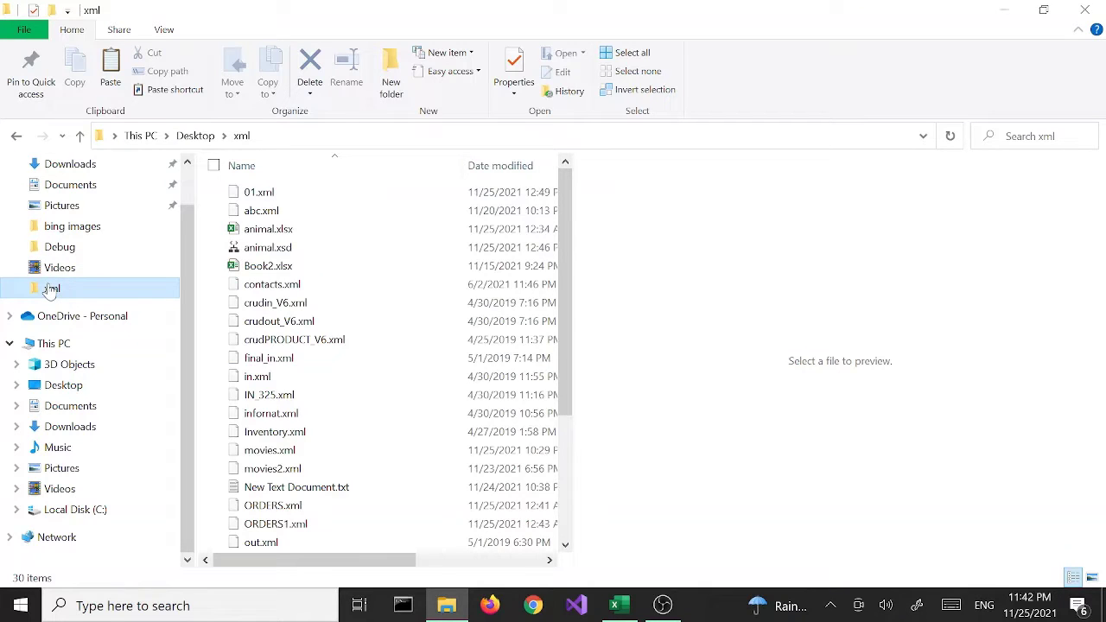
pyautogui.click(289, 287)
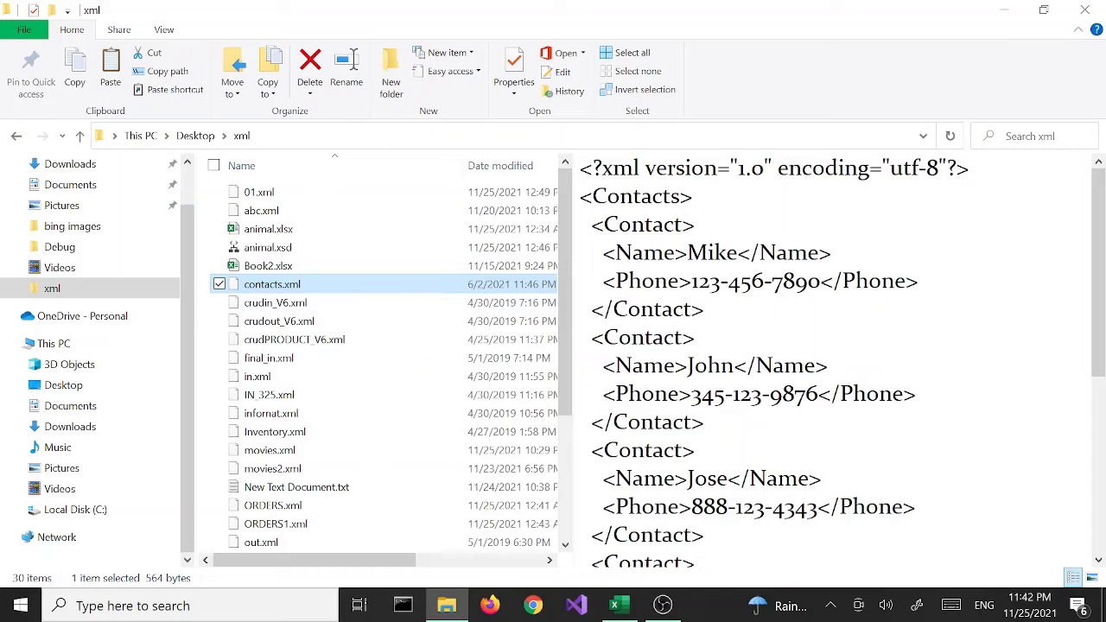
pyautogui.moveTo(1101, 266); pyautogui.dragTo(1067, 250)
pyautogui.click(586, 224)
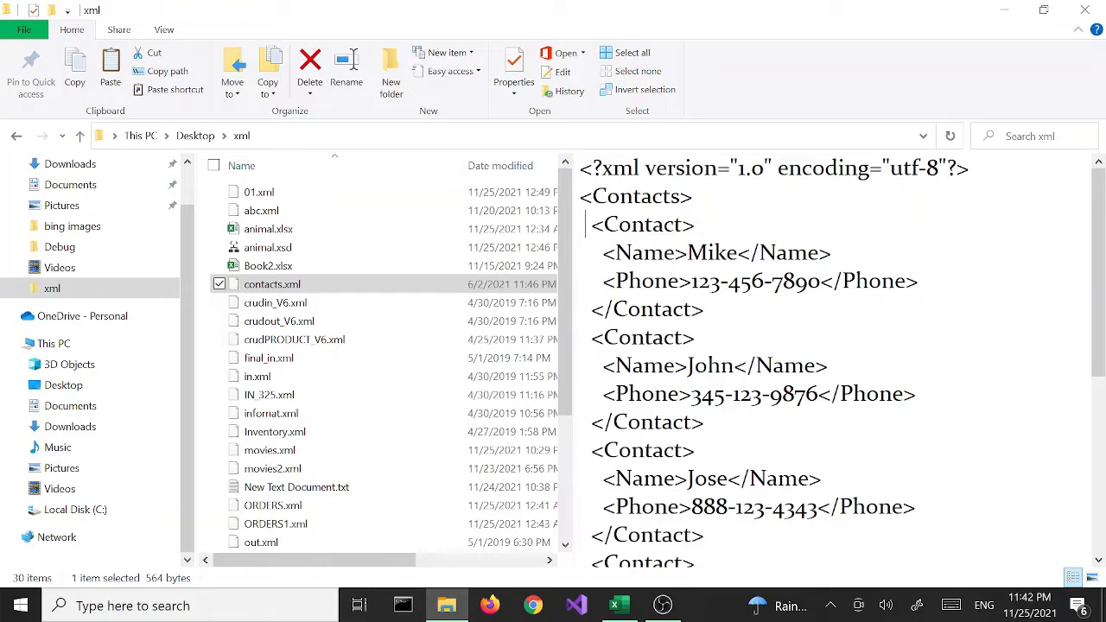
pyautogui.moveTo(1103, 300); pyautogui.dragTo(1102, 478)
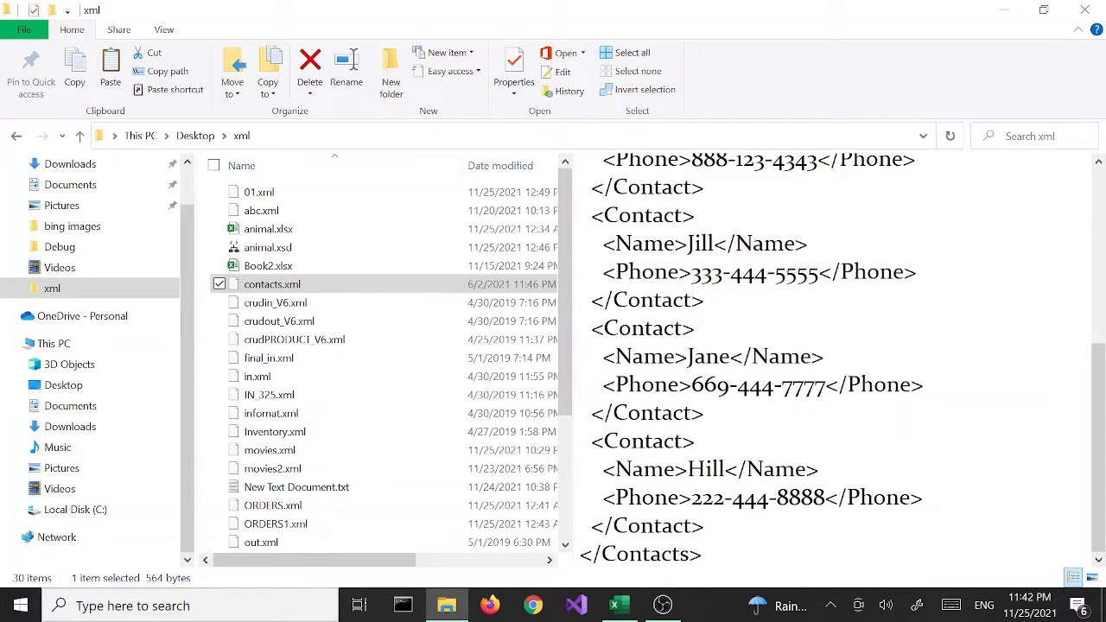
# Step: Switch back to Excel and import contacts.xml from the Desktop's xml folder as an XML data source
pyautogui.click(616, 608)
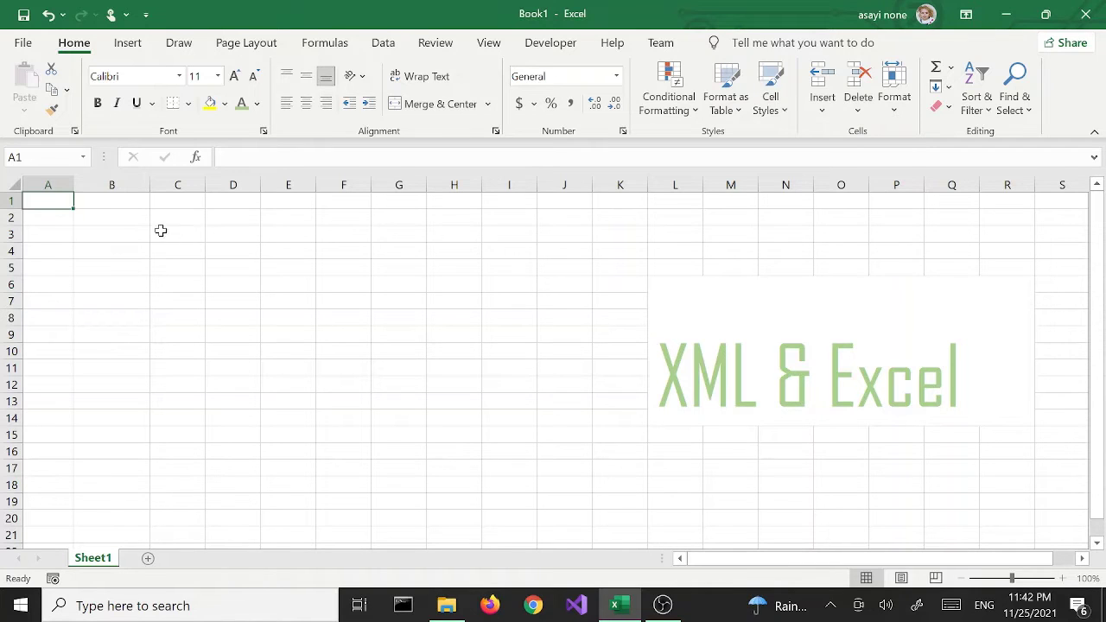
pyautogui.click(382, 45)
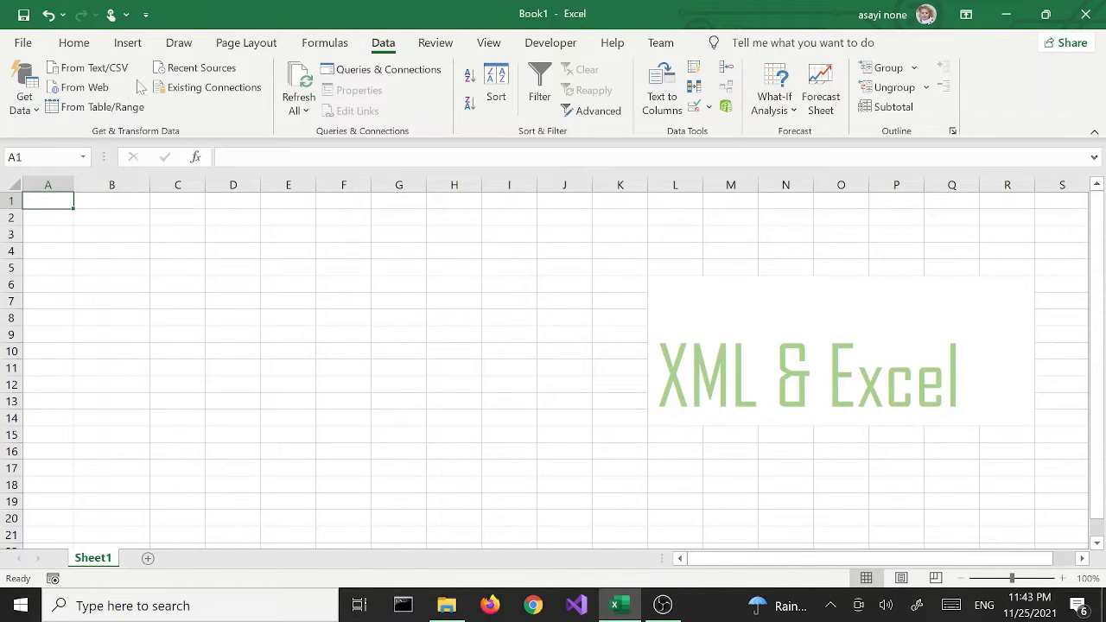
pyautogui.click(26, 115)
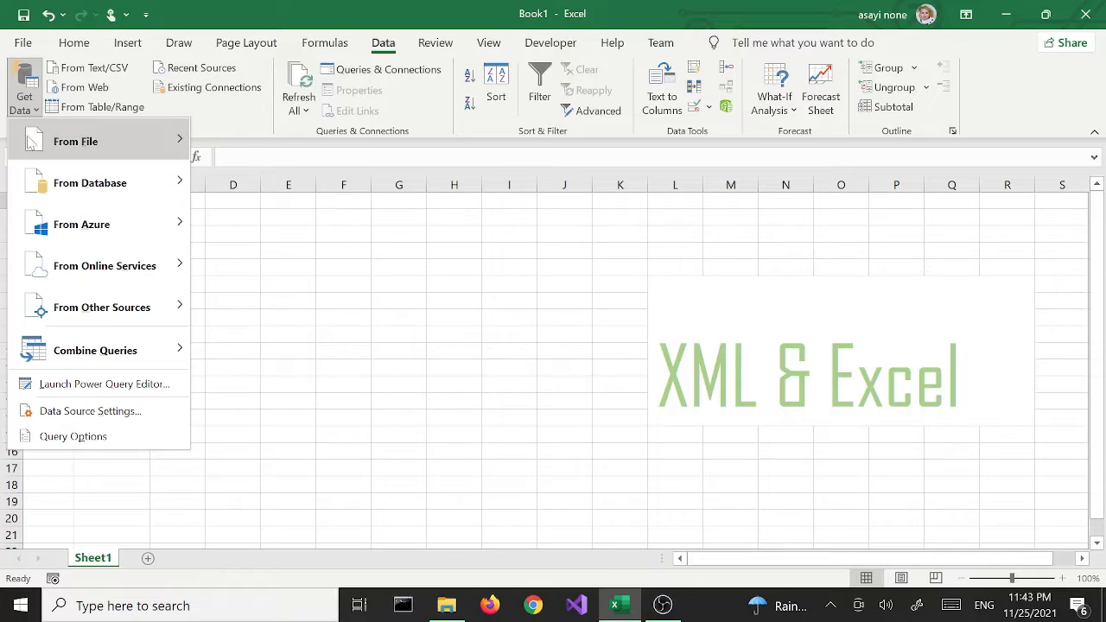
pyautogui.moveTo(62, 145)
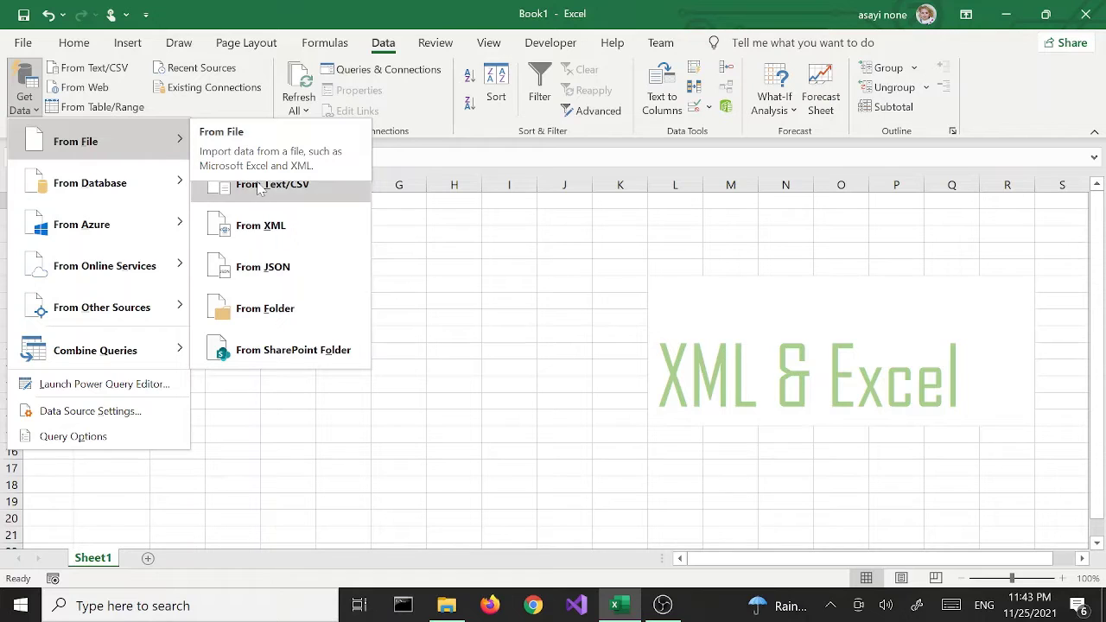
pyautogui.click(260, 226)
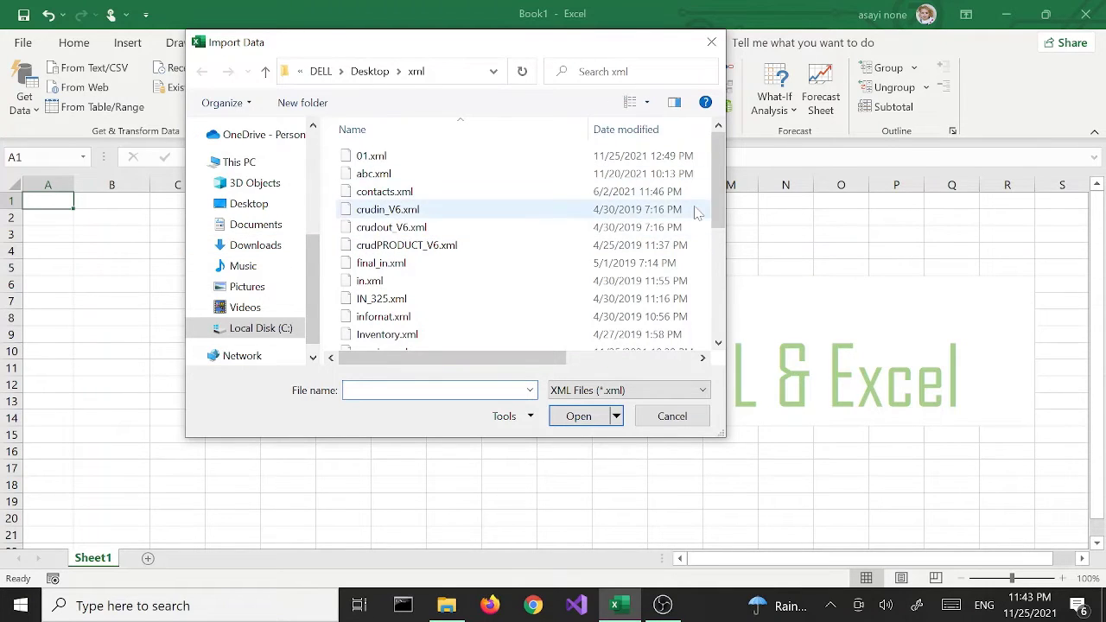
pyautogui.click(427, 195)
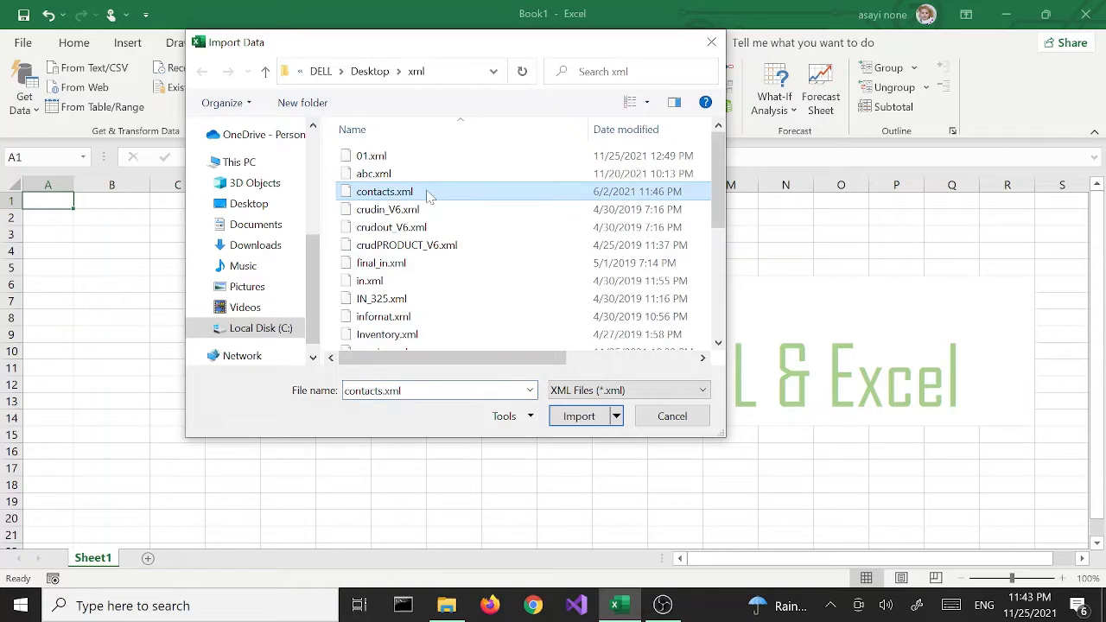
pyautogui.click(578, 417)
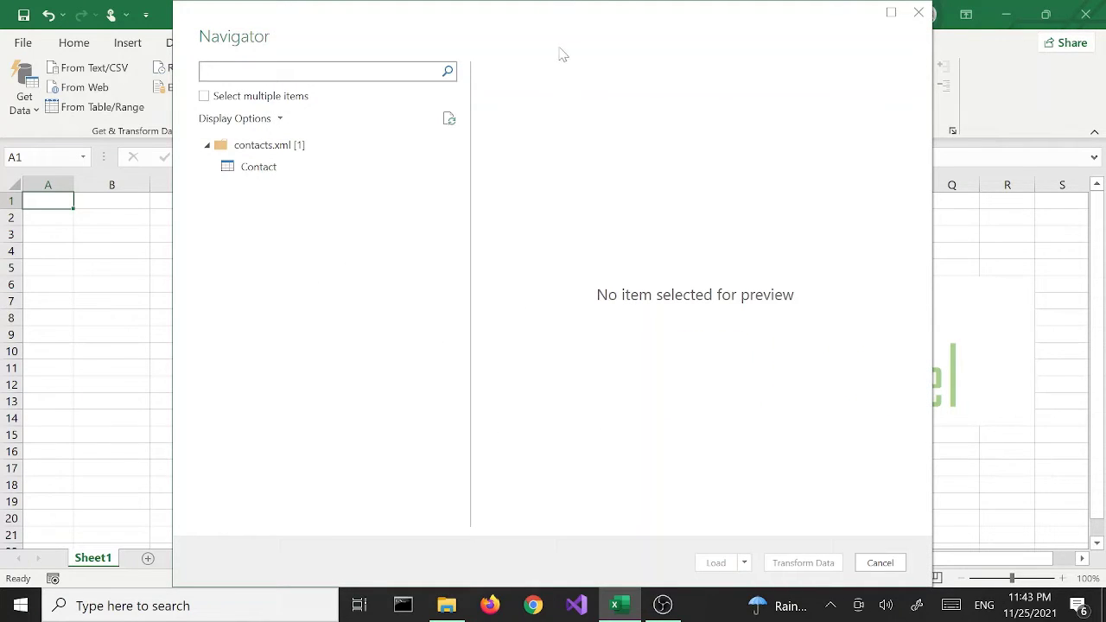
# Step: Preview the Contact table of contacts.xml and load it into the workbook
pyautogui.moveTo(538, 29); pyautogui.dragTo(555, 71)
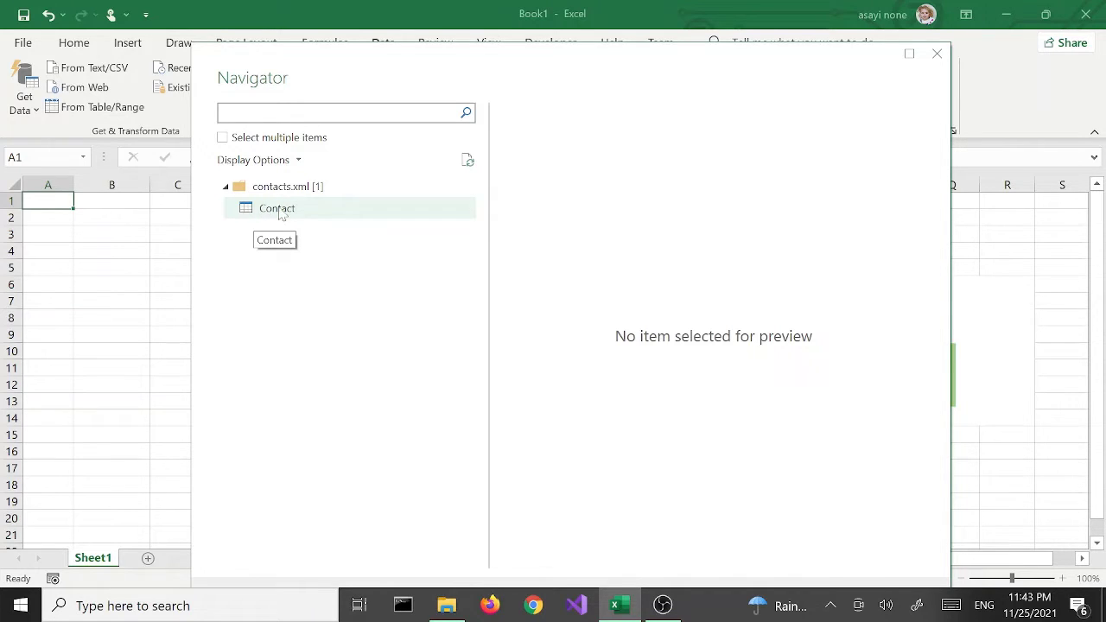
pyautogui.click(316, 209)
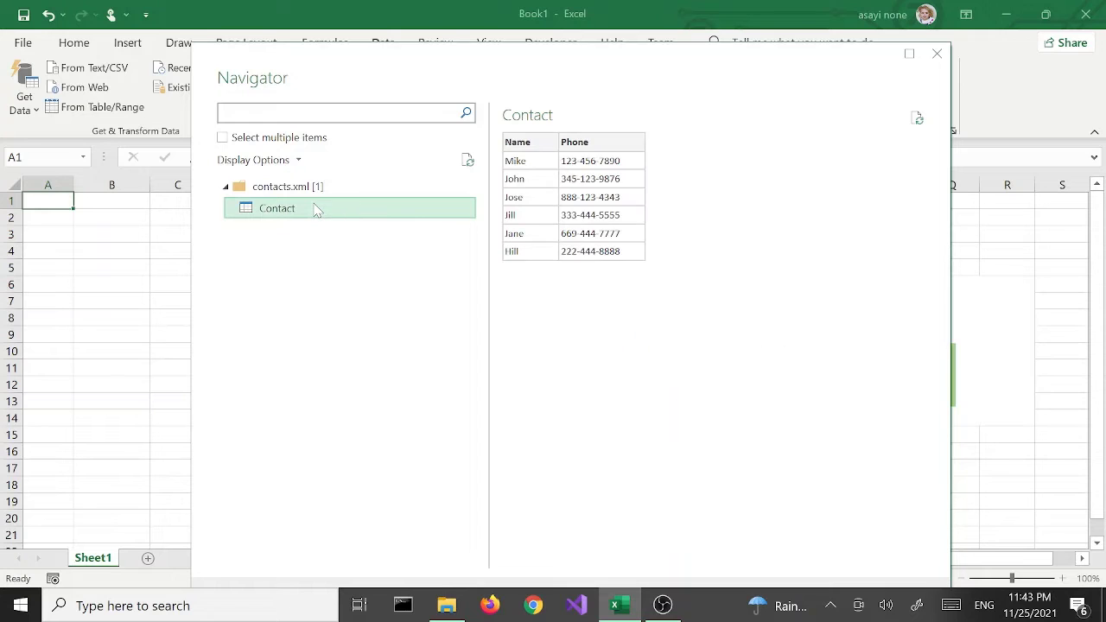
pyautogui.moveTo(447, 66); pyautogui.dragTo(438, 8)
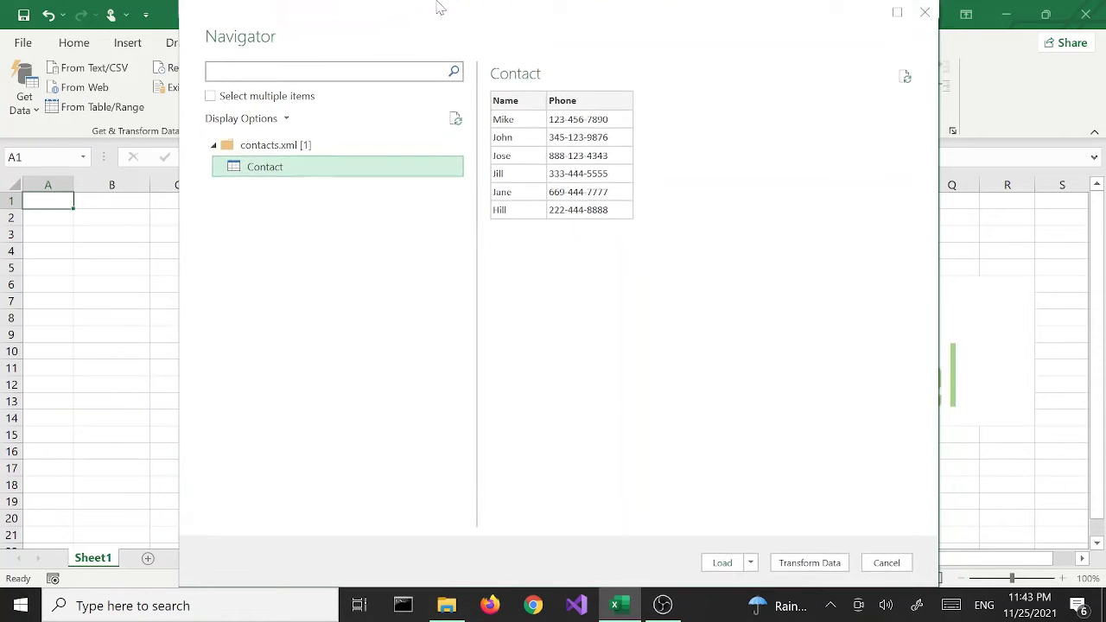
pyautogui.click(271, 152)
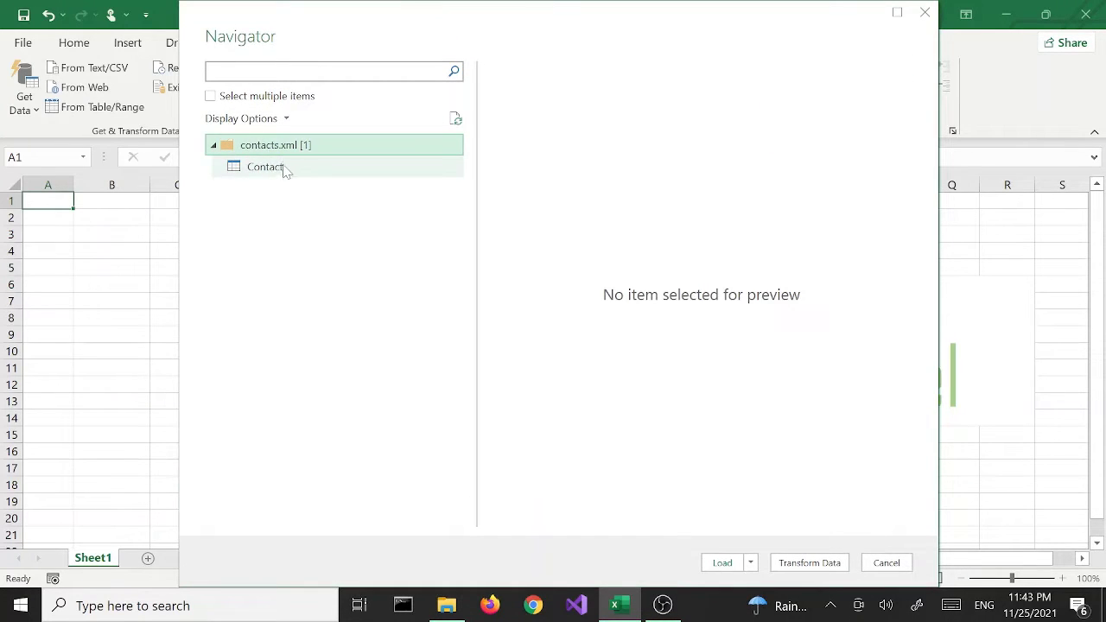
pyautogui.click(280, 171)
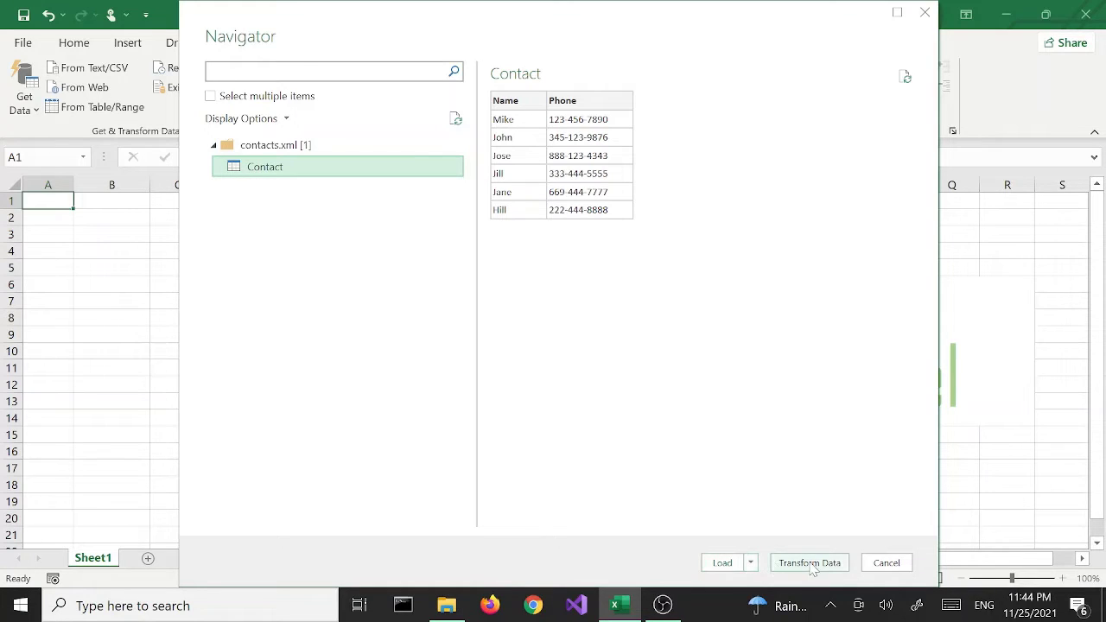
pyautogui.click(751, 563)
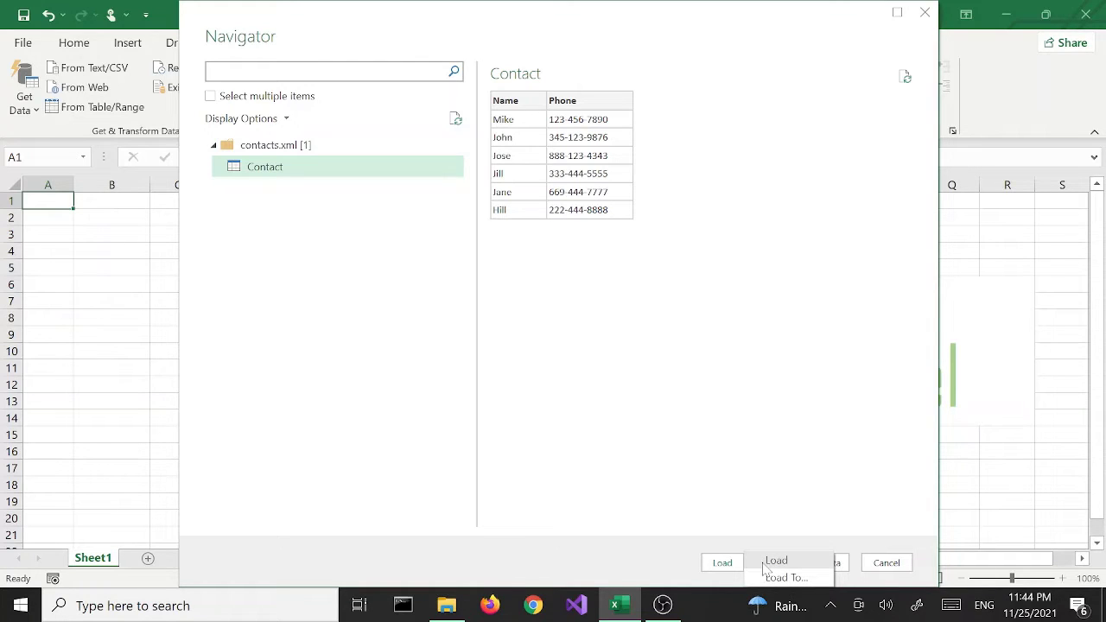
pyautogui.click(776, 561)
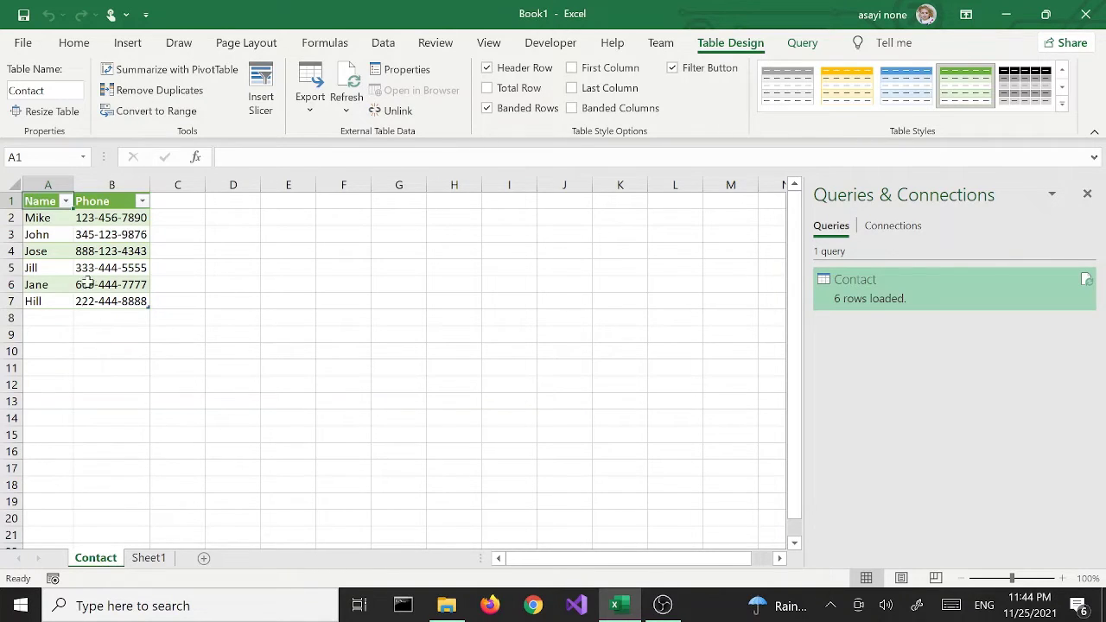
# Step: Add a new row below the last contact with a contact's name and phone number, and append an empty row after it
pyautogui.click(37, 218)
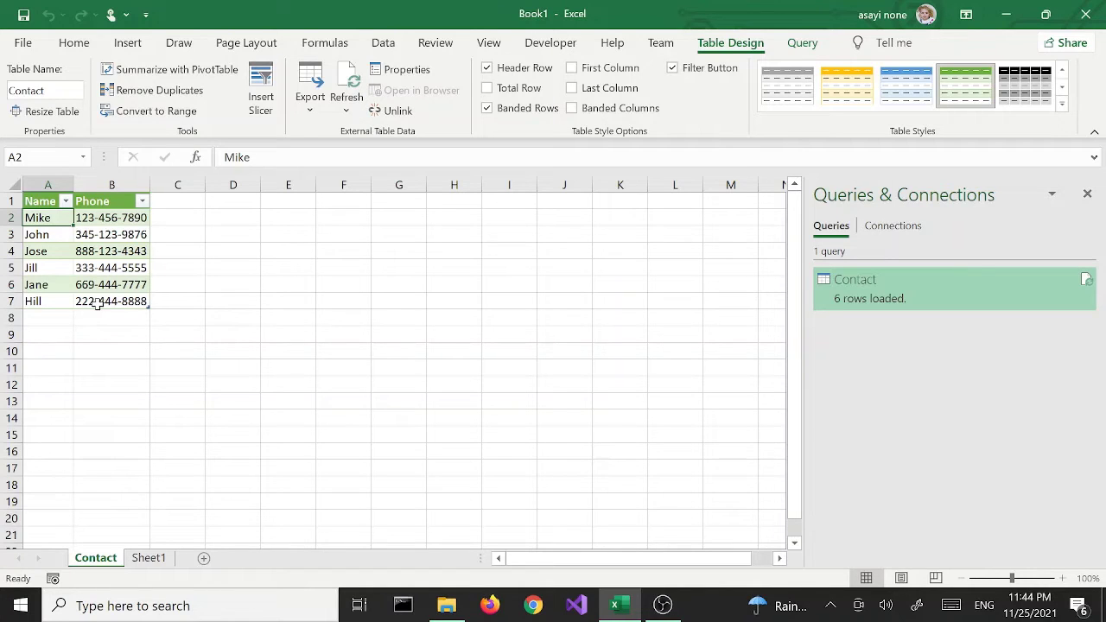
pyautogui.click(138, 302)
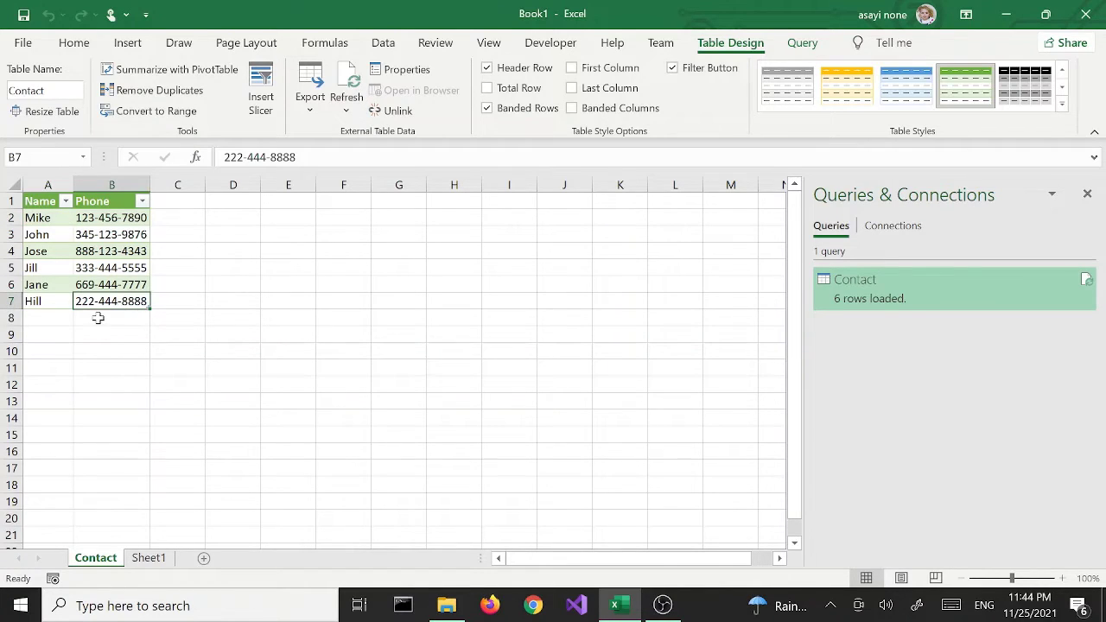
pyautogui.press('Tab')
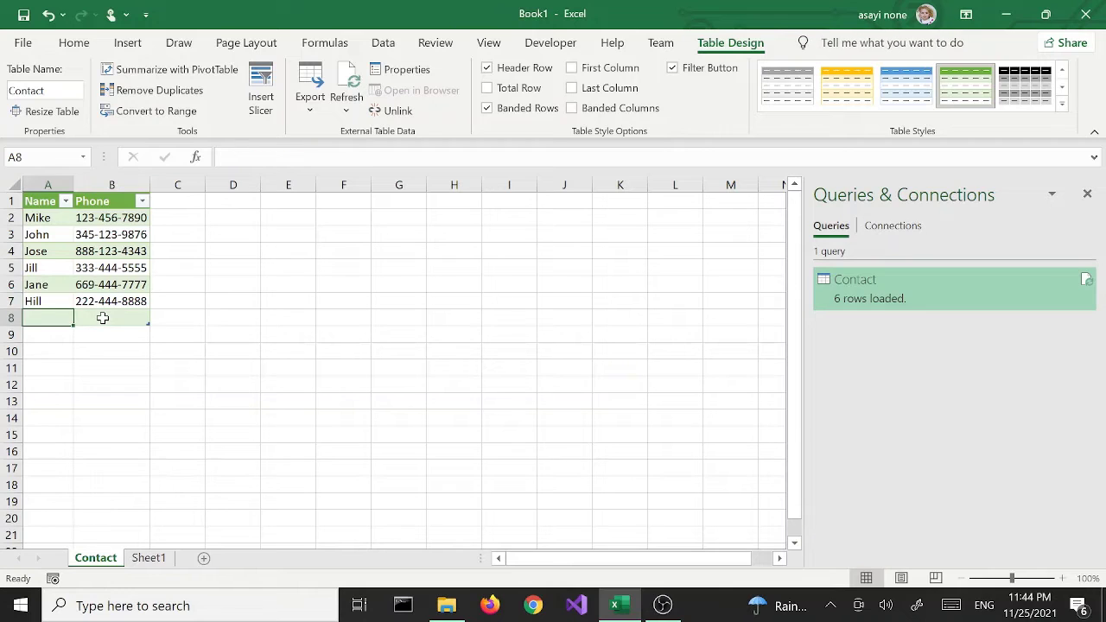
pyautogui.write('Sam')
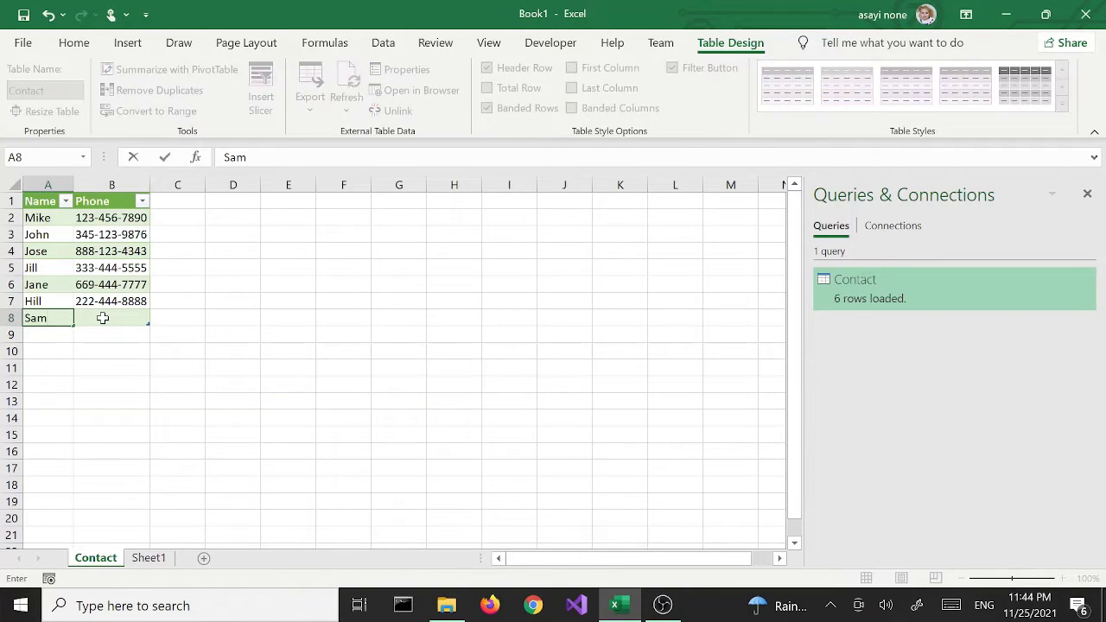
pyautogui.click(102, 319)
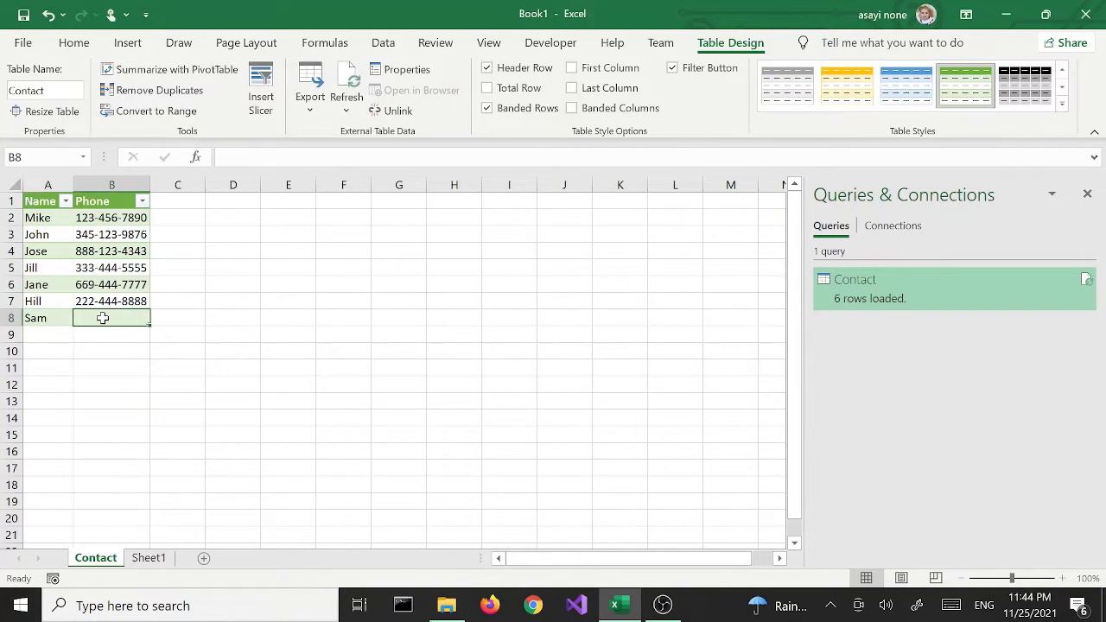
pyautogui.write('111')
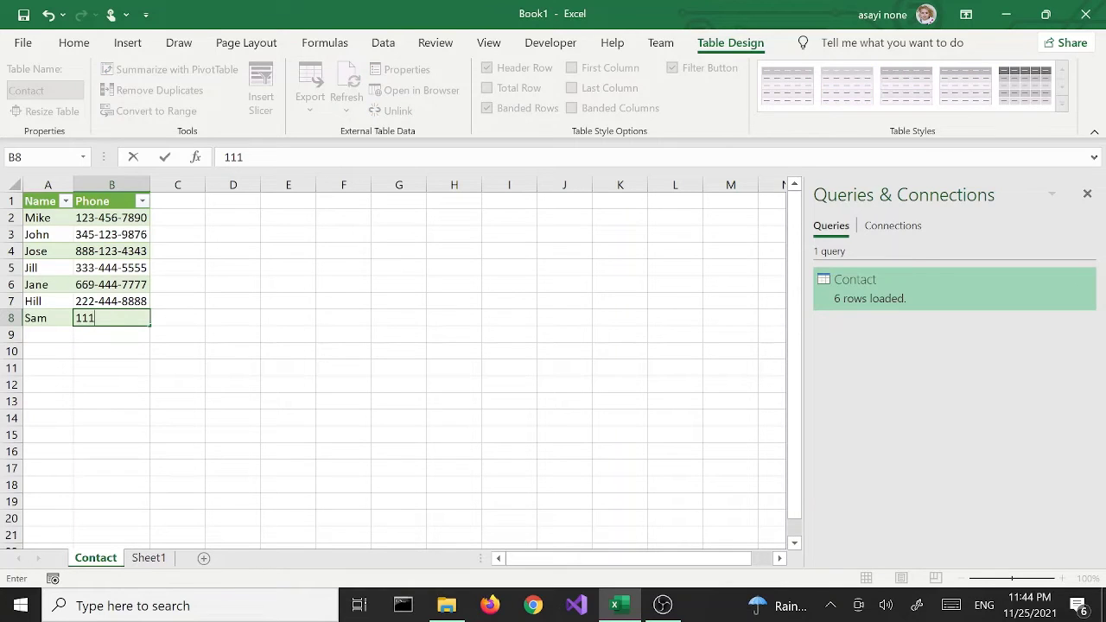
pyautogui.write('-111-11111')
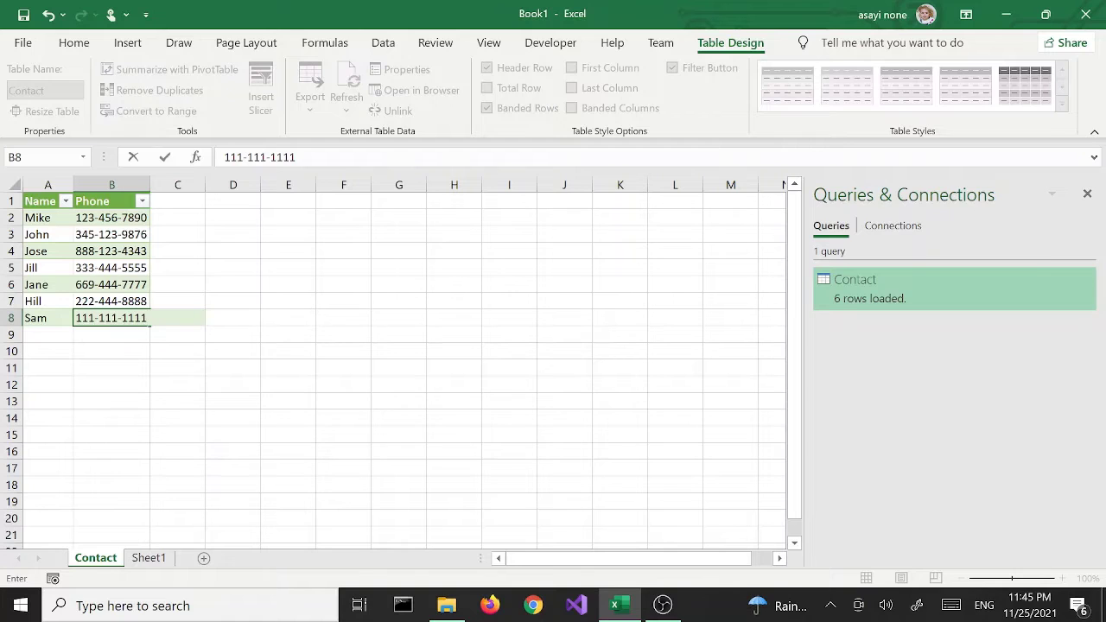
pyautogui.press('Tab')
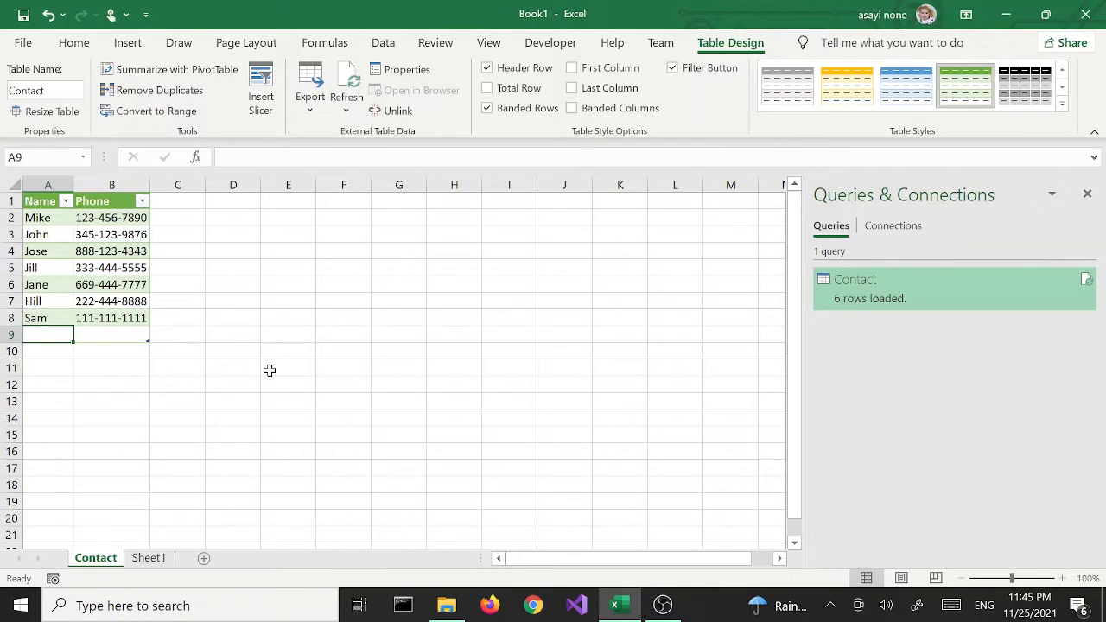
pyautogui.click(24, 47)
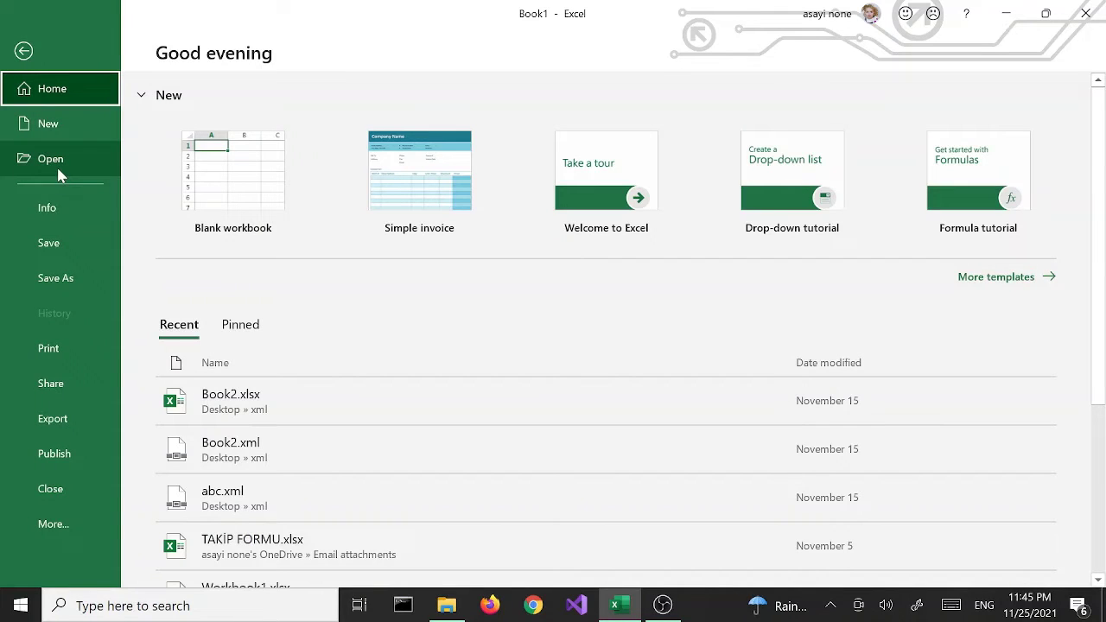
pyautogui.click(26, 50)
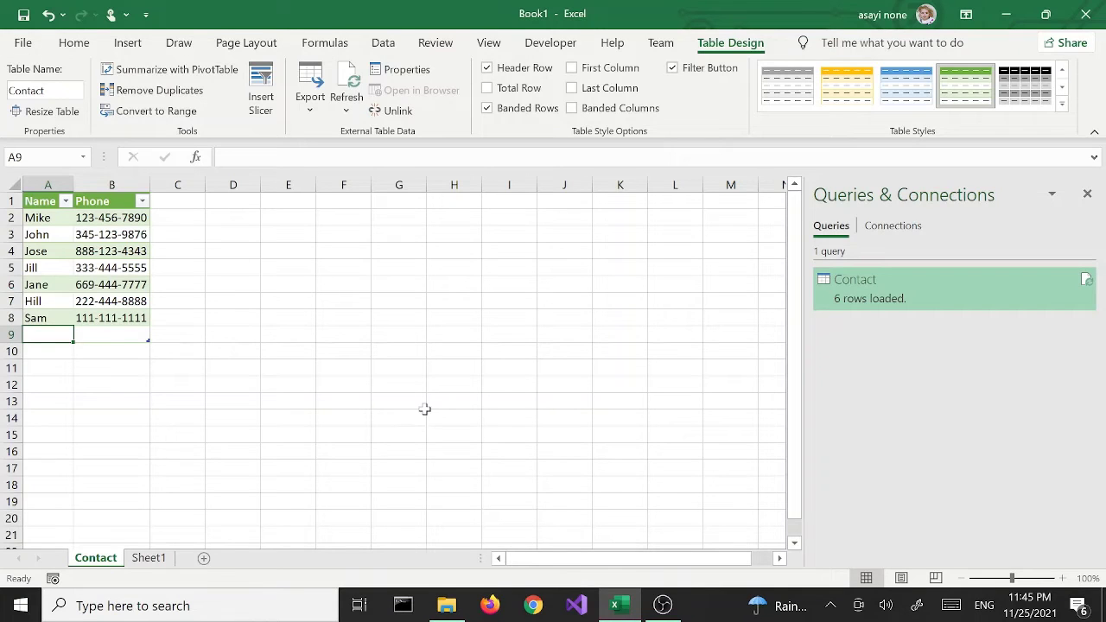
# Step: Import contacts.xml from the Desktop's xml folder again as an XML data source
pyautogui.click(313, 384)
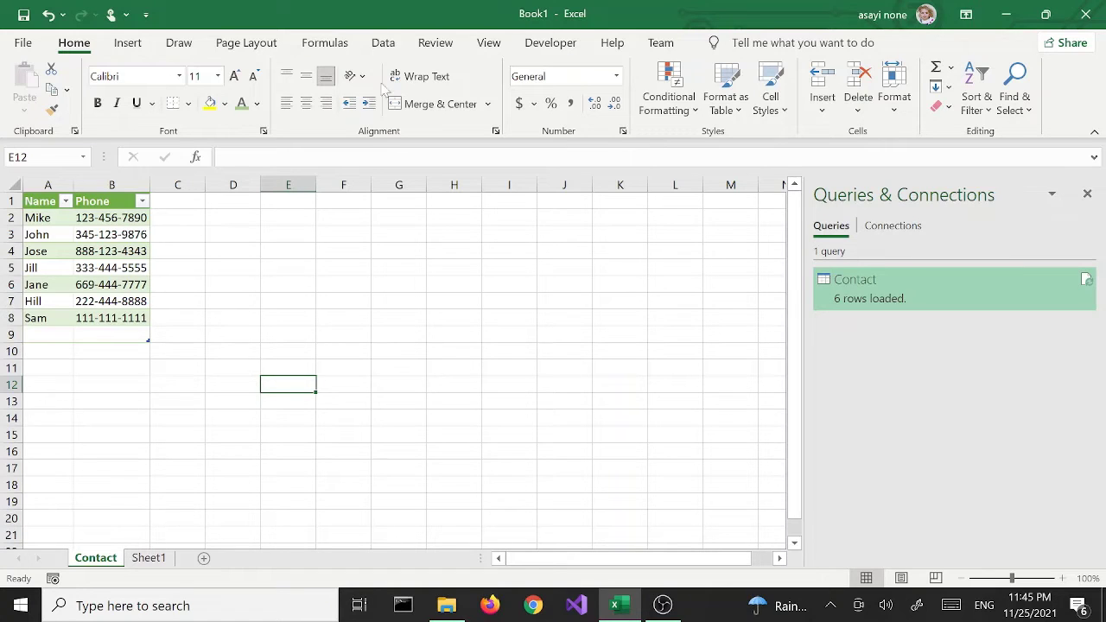
pyautogui.click(384, 45)
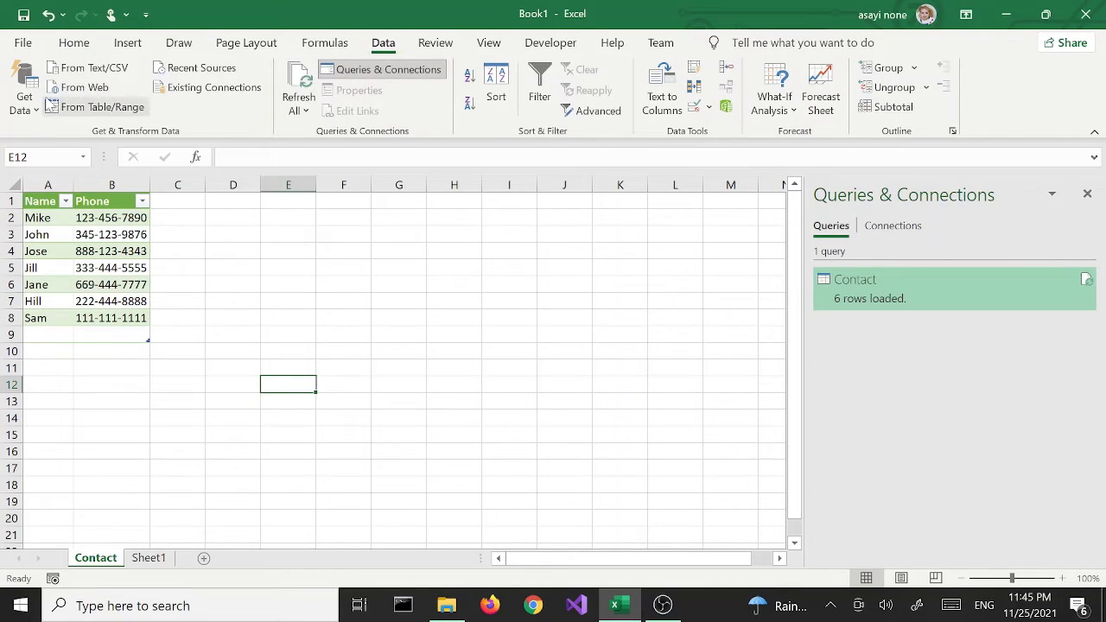
pyautogui.click(31, 111)
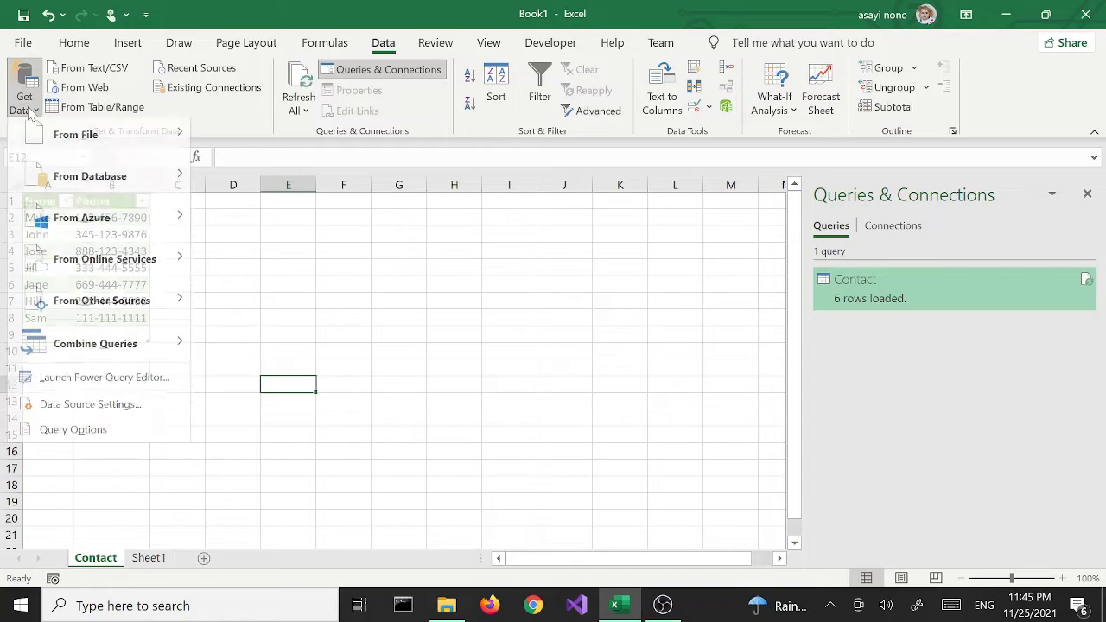
pyautogui.moveTo(60, 149)
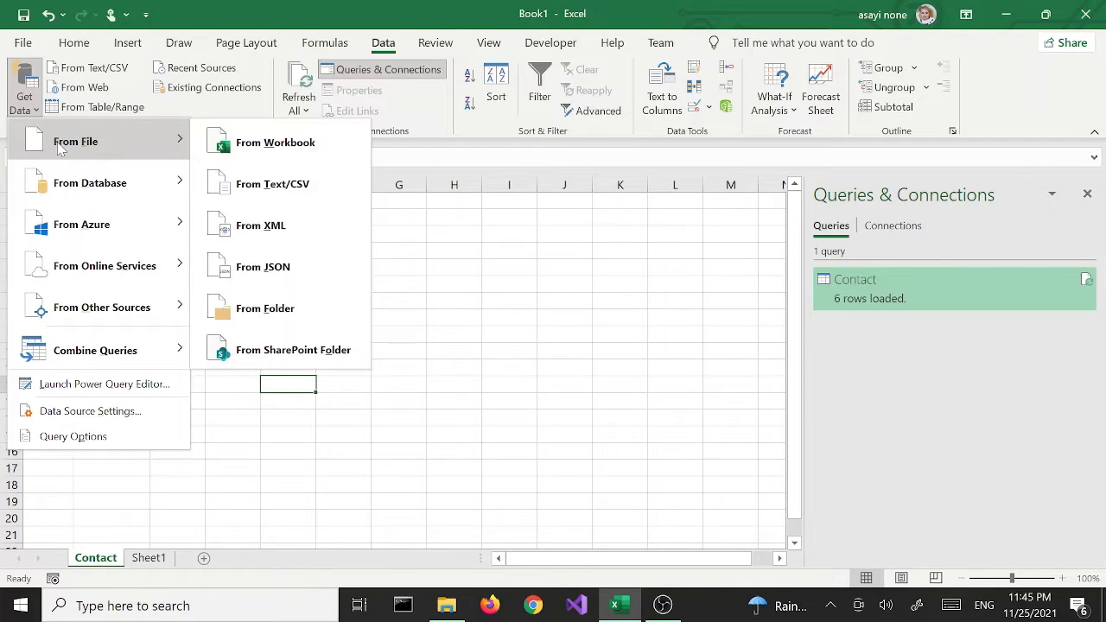
pyautogui.click(253, 232)
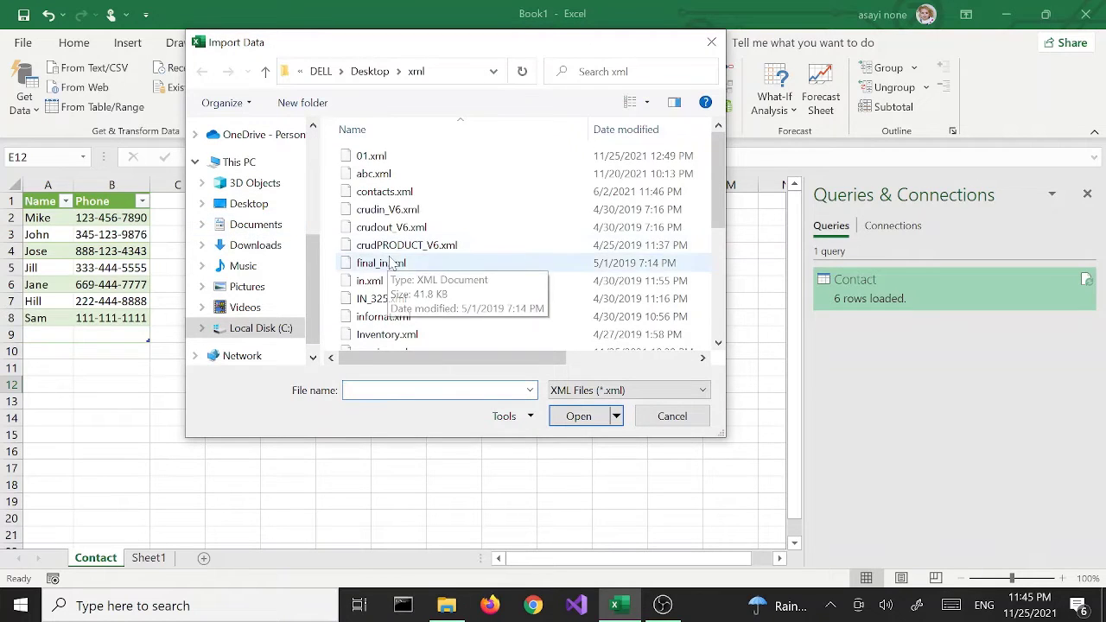
pyautogui.click(431, 196)
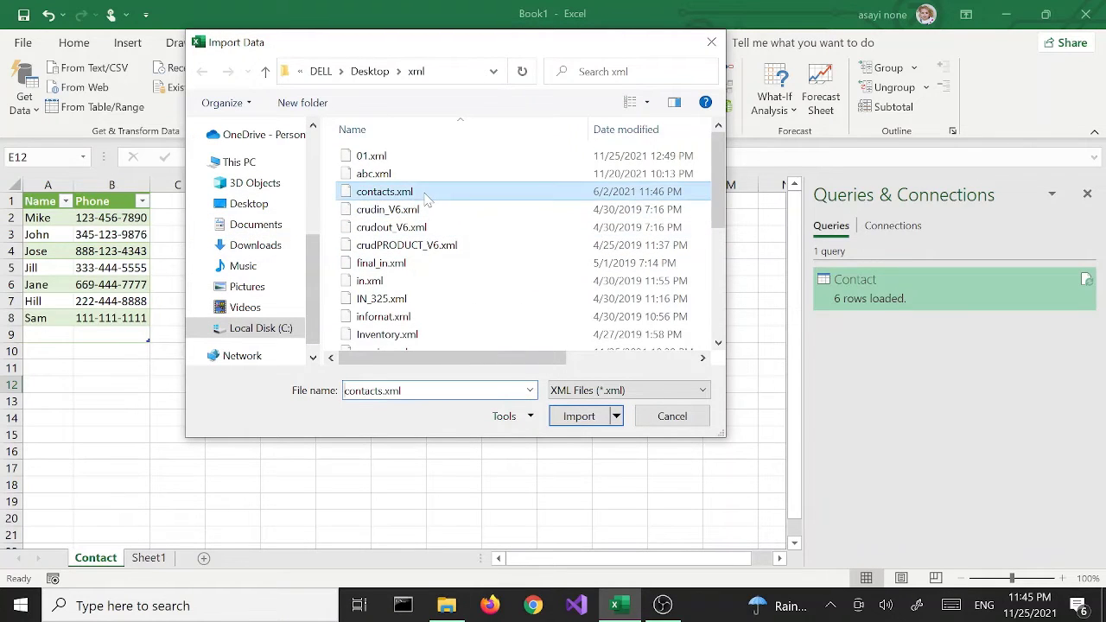
pyautogui.click(578, 418)
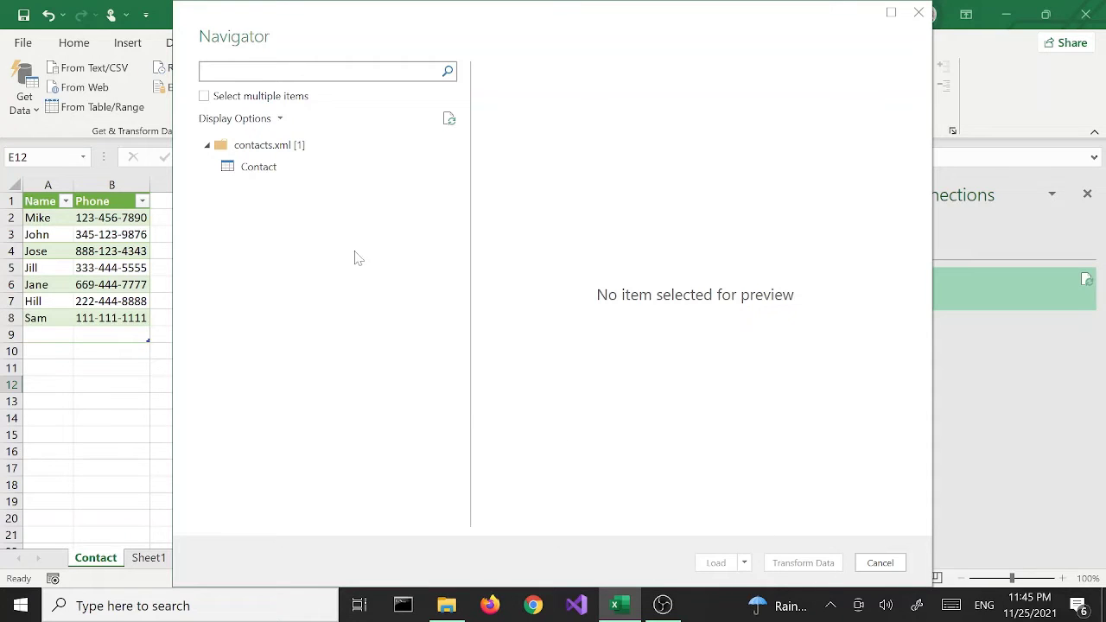
# Step: Preview the Contact table of contacts.xml and open the options for choosing where to load it
pyautogui.click(268, 173)
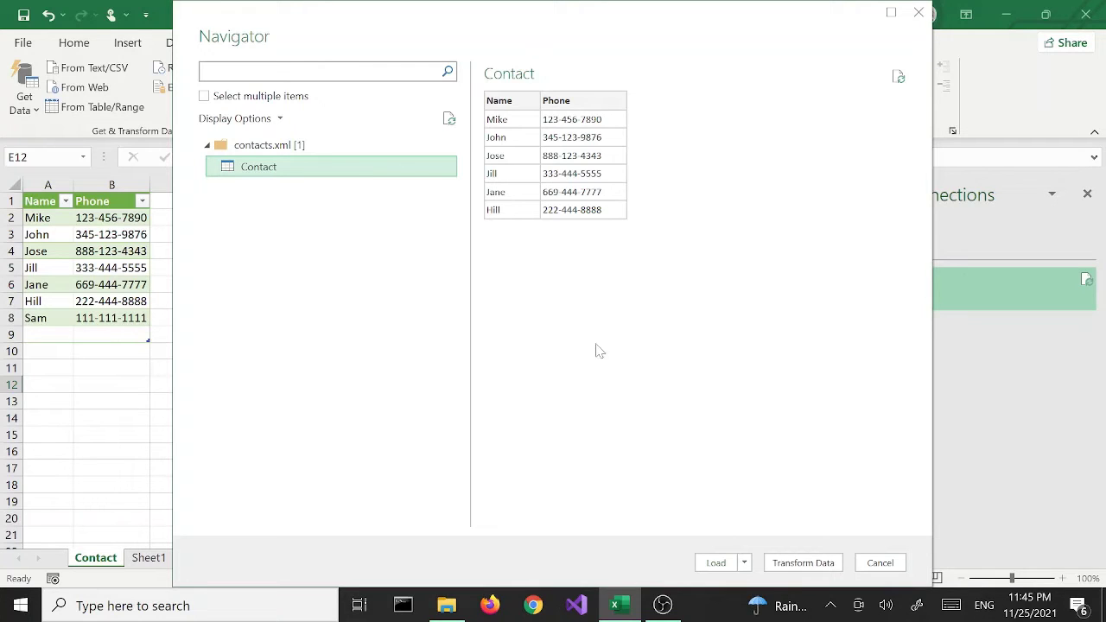
pyautogui.click(745, 565)
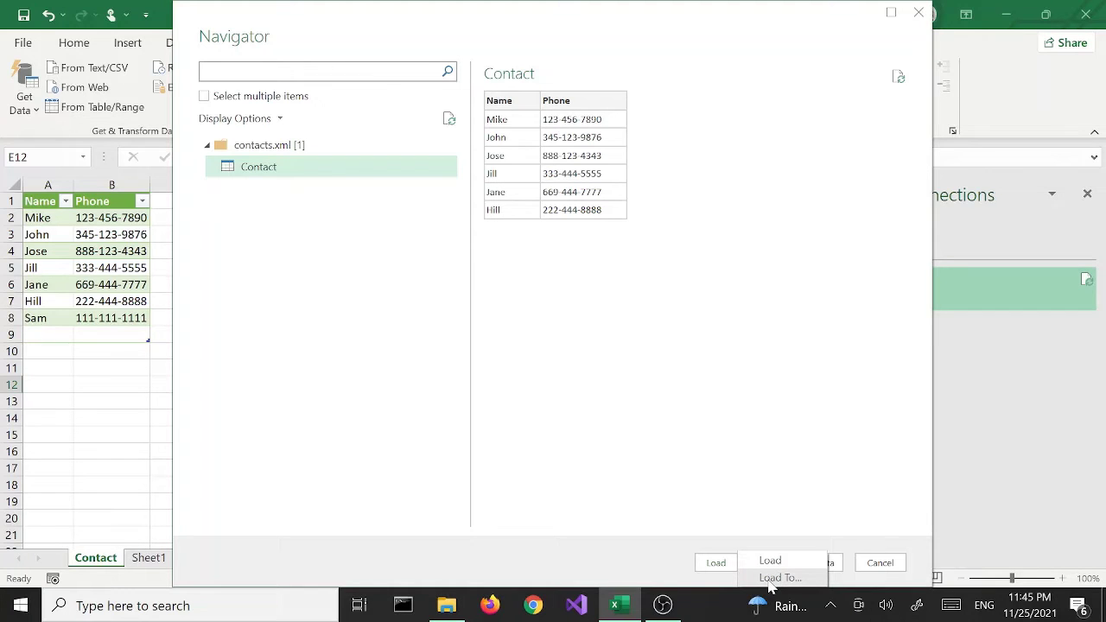
pyautogui.click(770, 581)
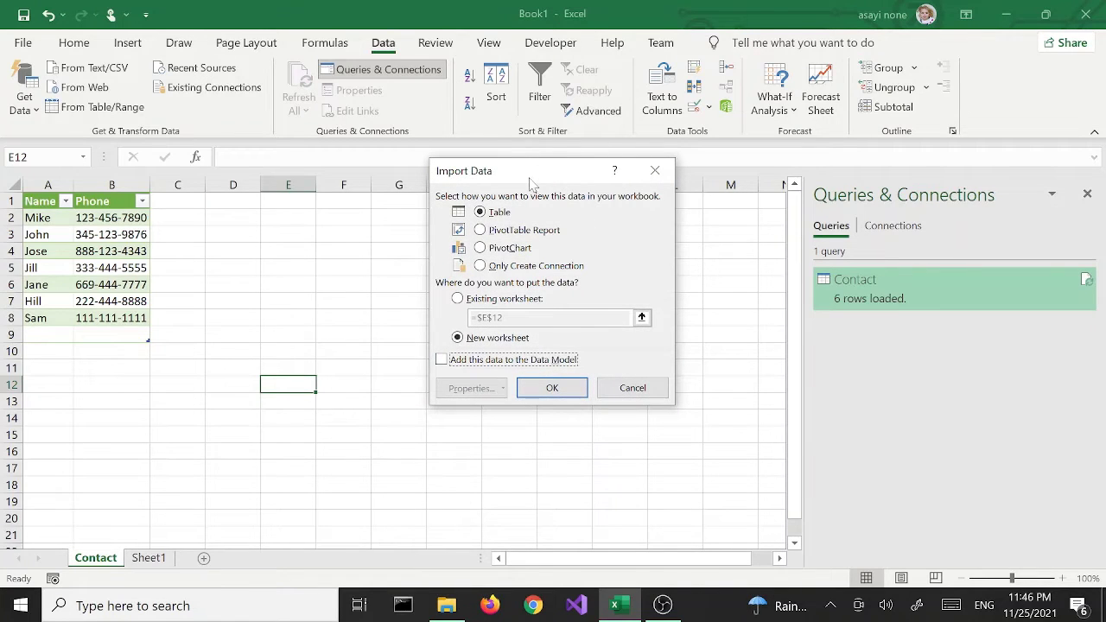
# Step: Load the data as a table into the existing Contact worksheet, starting at cell E1
pyautogui.moveTo(537, 177); pyautogui.dragTo(561, 213)
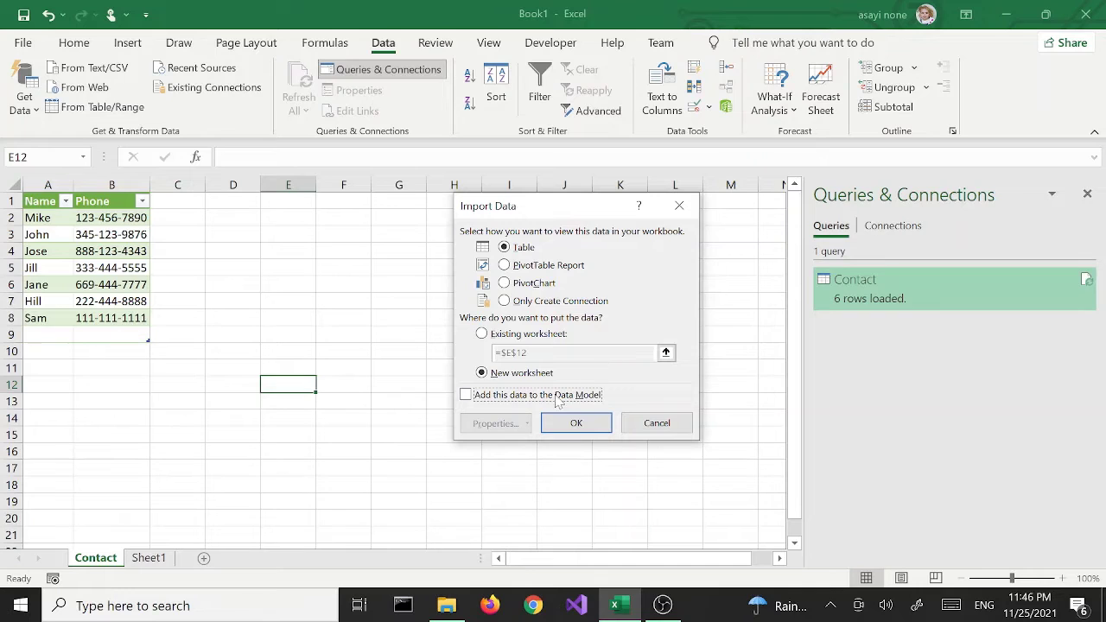
pyautogui.click(482, 334)
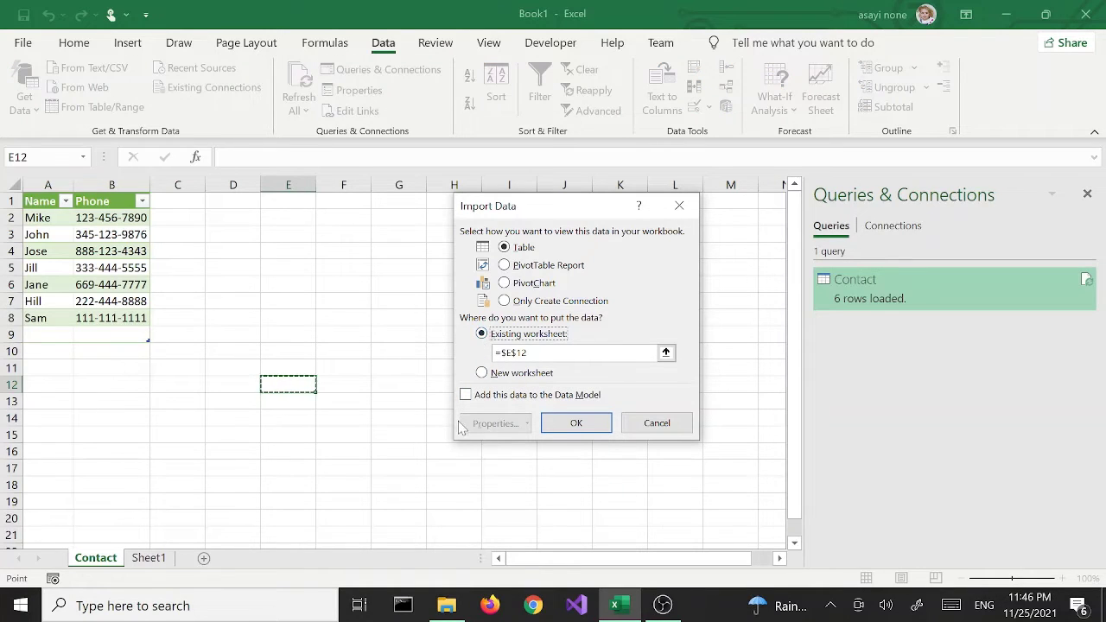
pyautogui.click(281, 207)
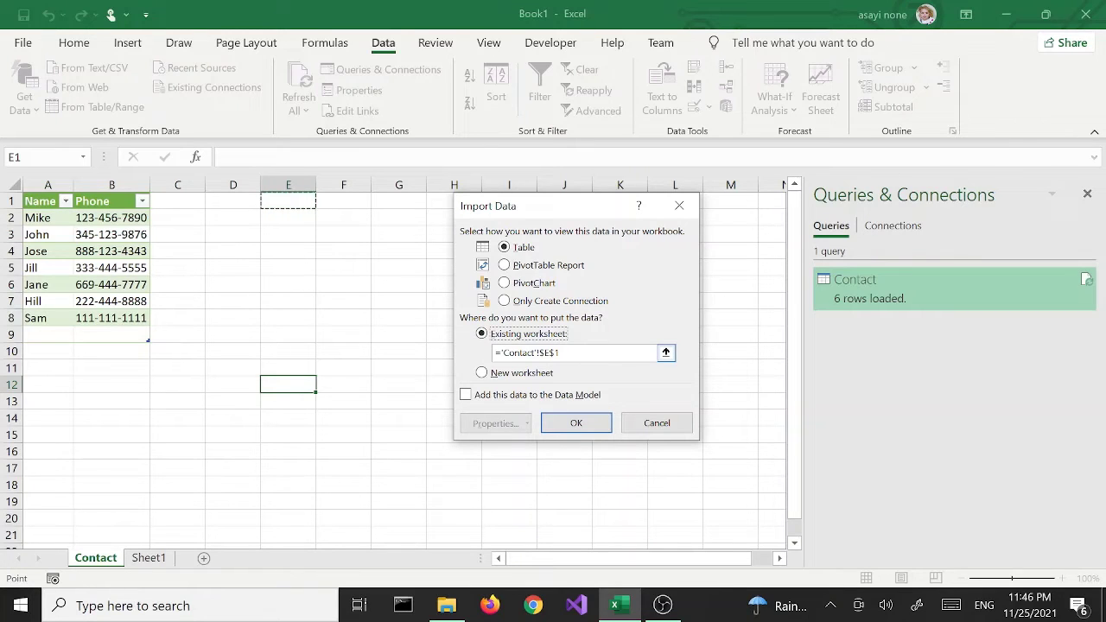
pyautogui.click(665, 352)
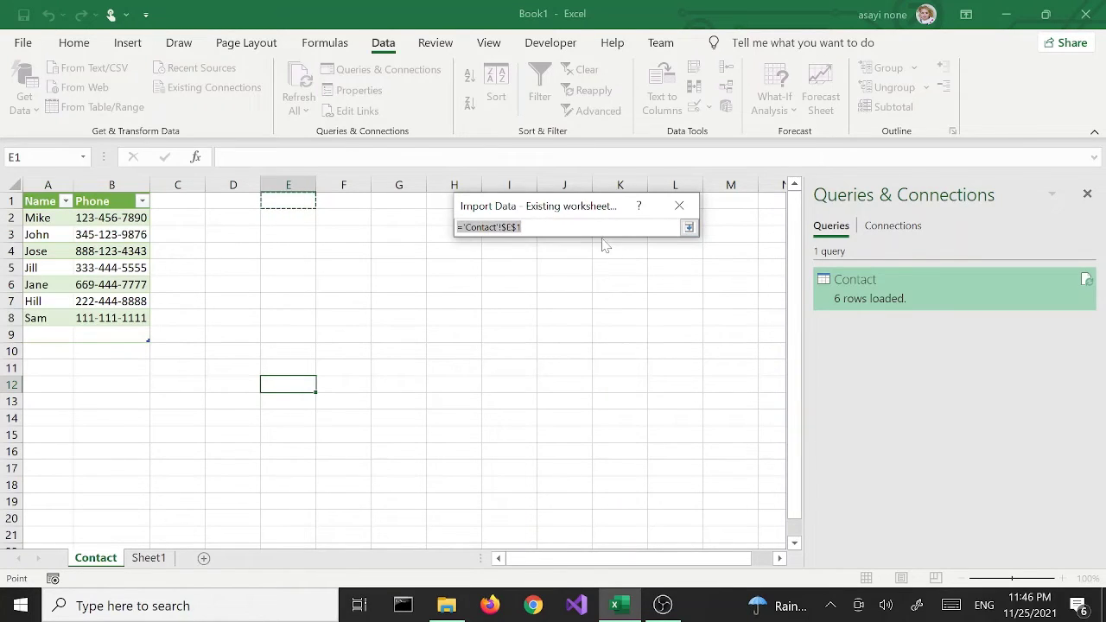
pyautogui.press('F2')
pyautogui.click(689, 228)
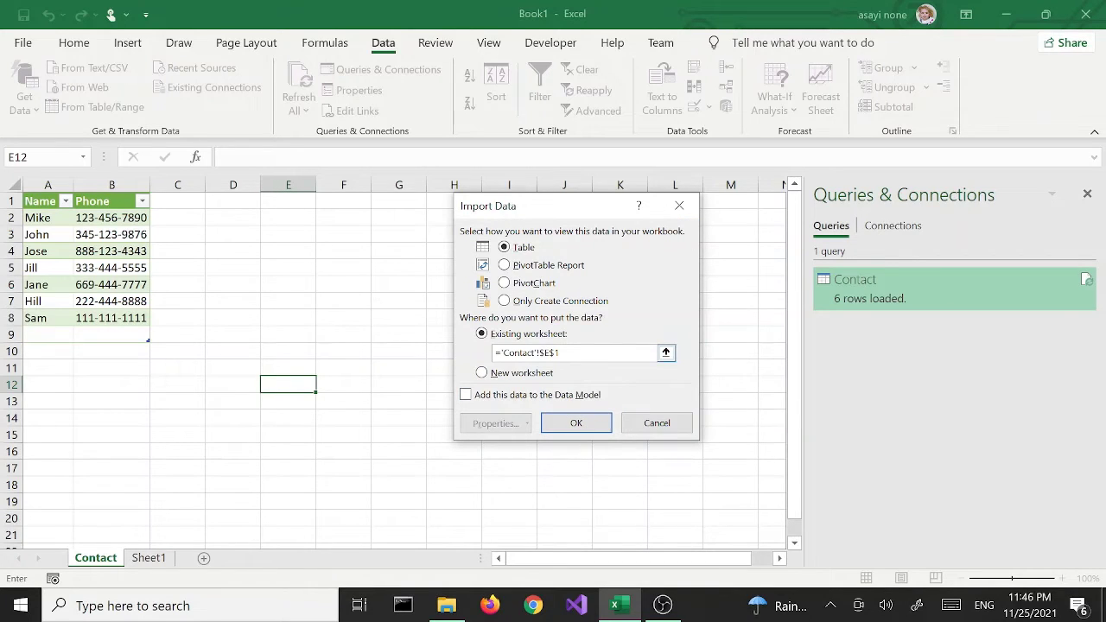
pyautogui.click(576, 423)
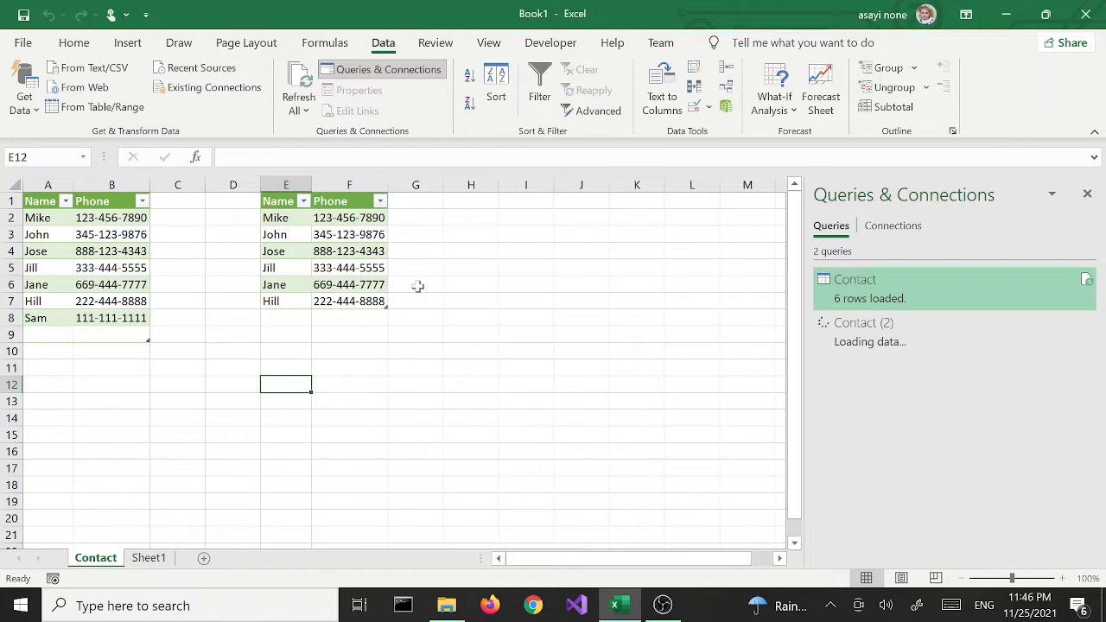
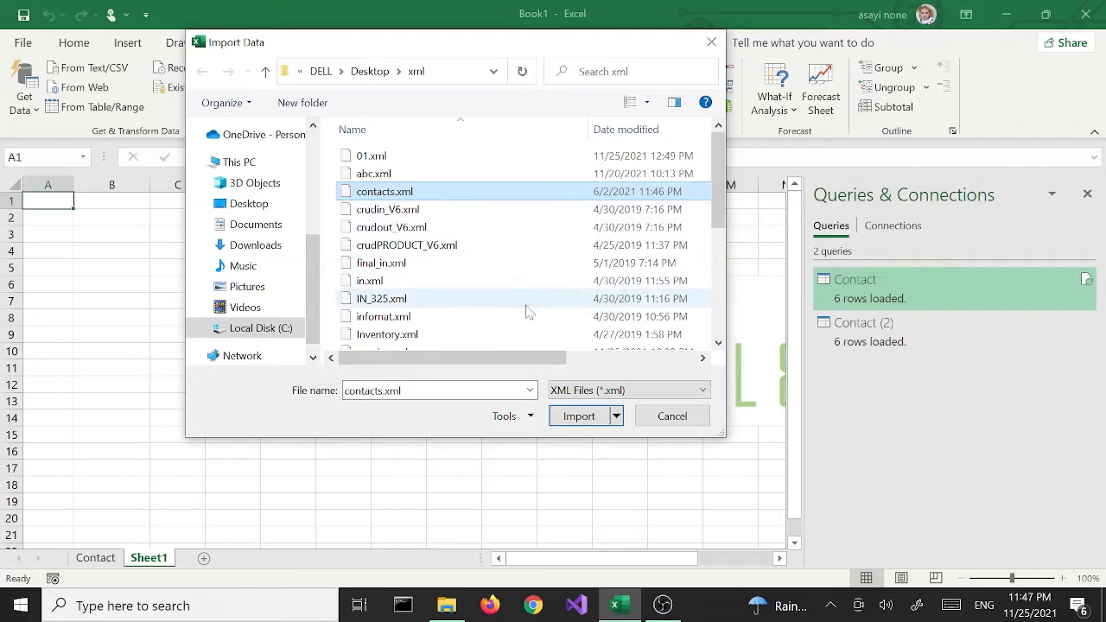
# Step: Import contacts.xml for Sheet1 and open its Contact table in the Power Query Editor for transforming
pyautogui.click(579, 416)
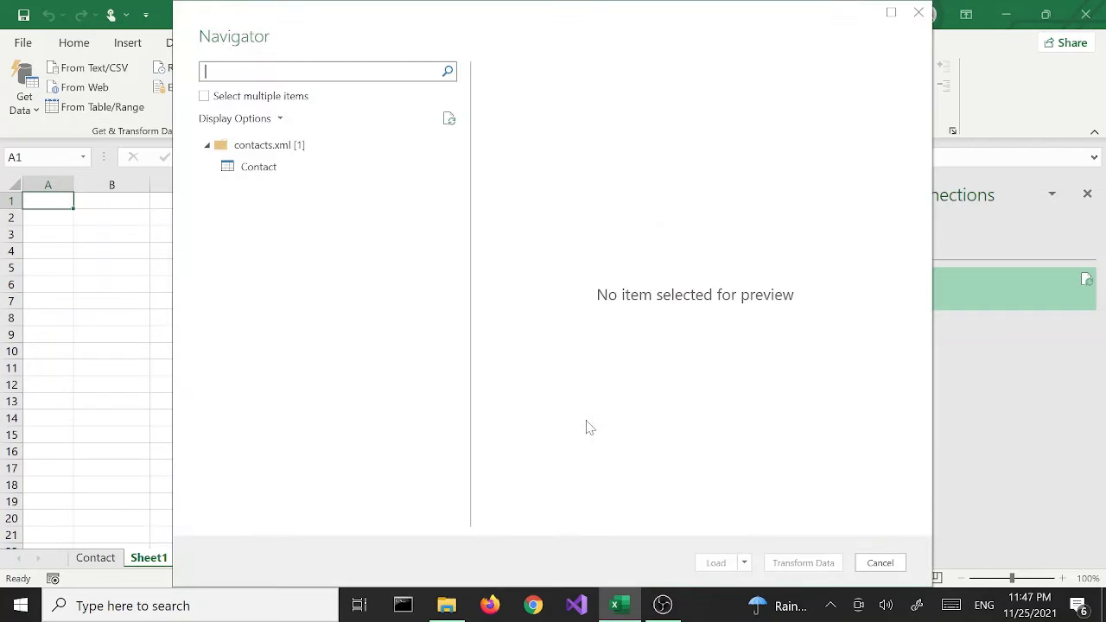
pyautogui.click(265, 174)
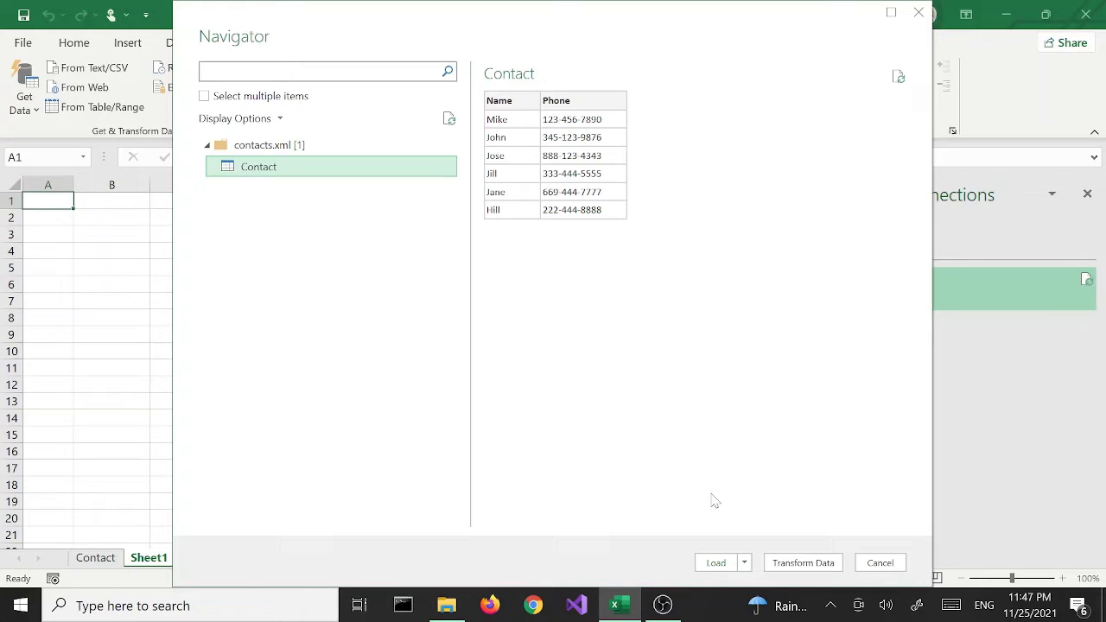
pyautogui.click(808, 565)
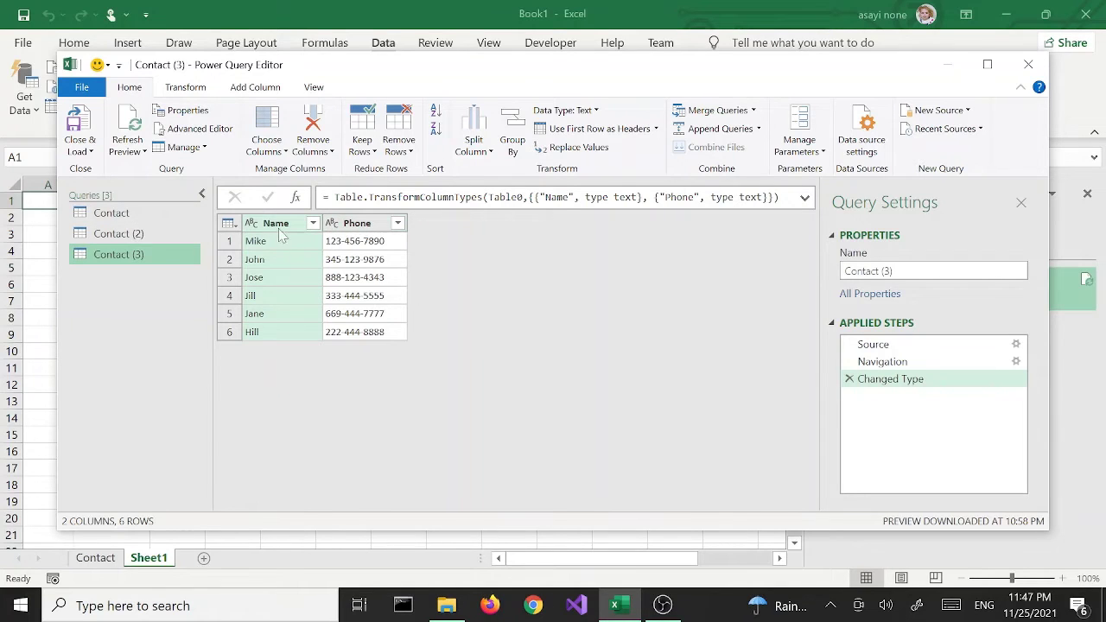
# Step: Try moving the Phone column ahead of the Name column, and remove the reordering from the query's applied steps
pyautogui.click(359, 224)
pyautogui.moveTo(359, 223)
pyautogui.mouseDown()
pyautogui.moveTo(289, 227)
pyautogui.moveTo(366, 230)
pyautogui.mouseUp()
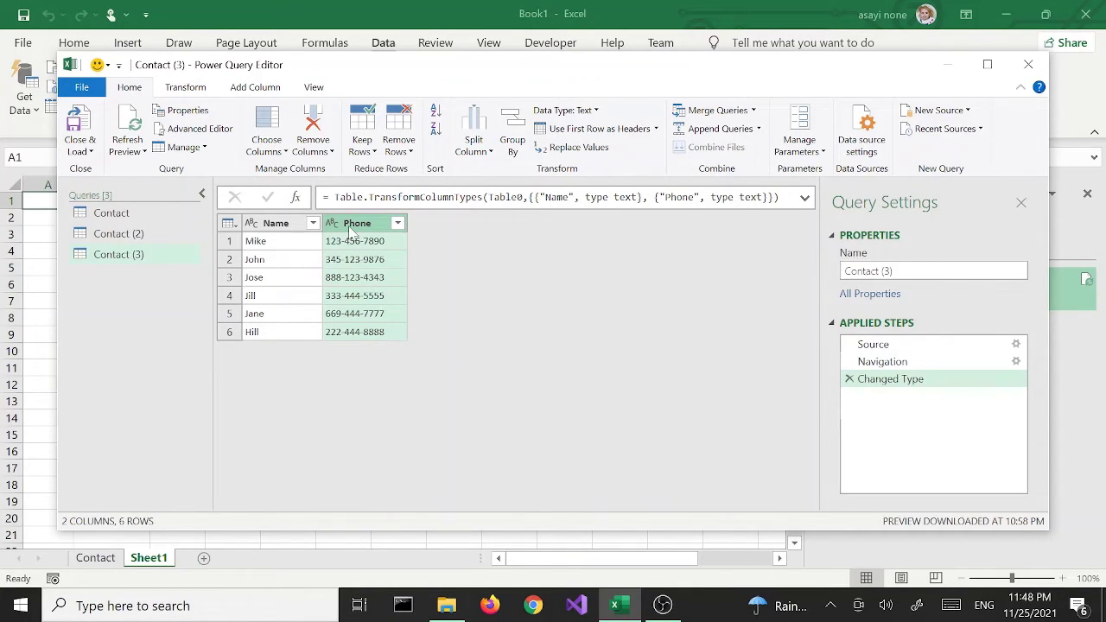
pyautogui.moveTo(353, 226); pyautogui.dragTo(256, 235)
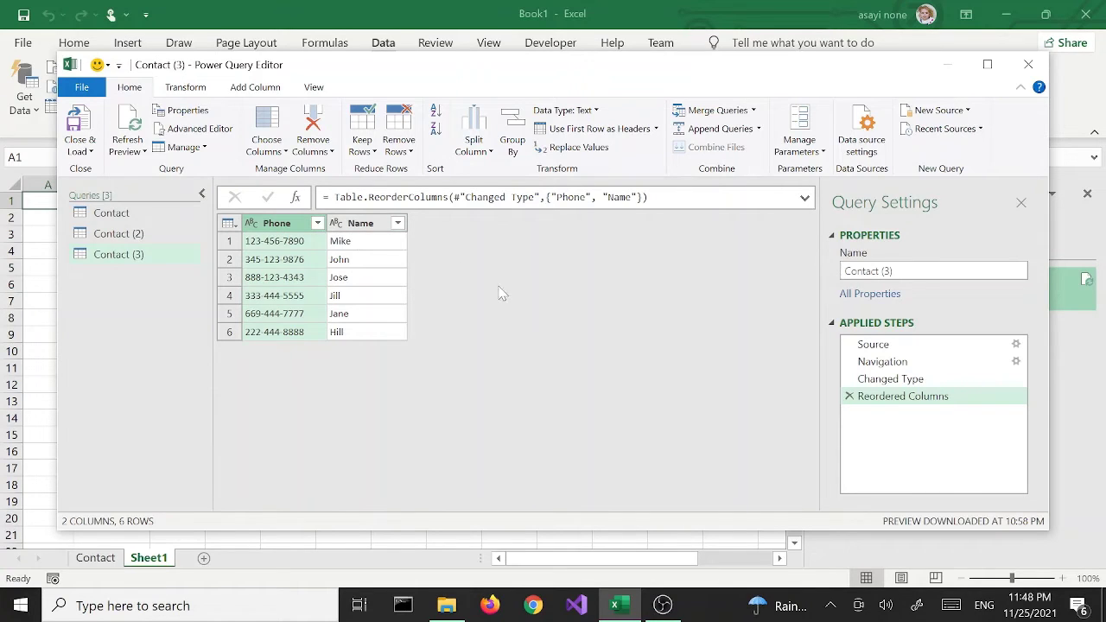
pyautogui.click(849, 397)
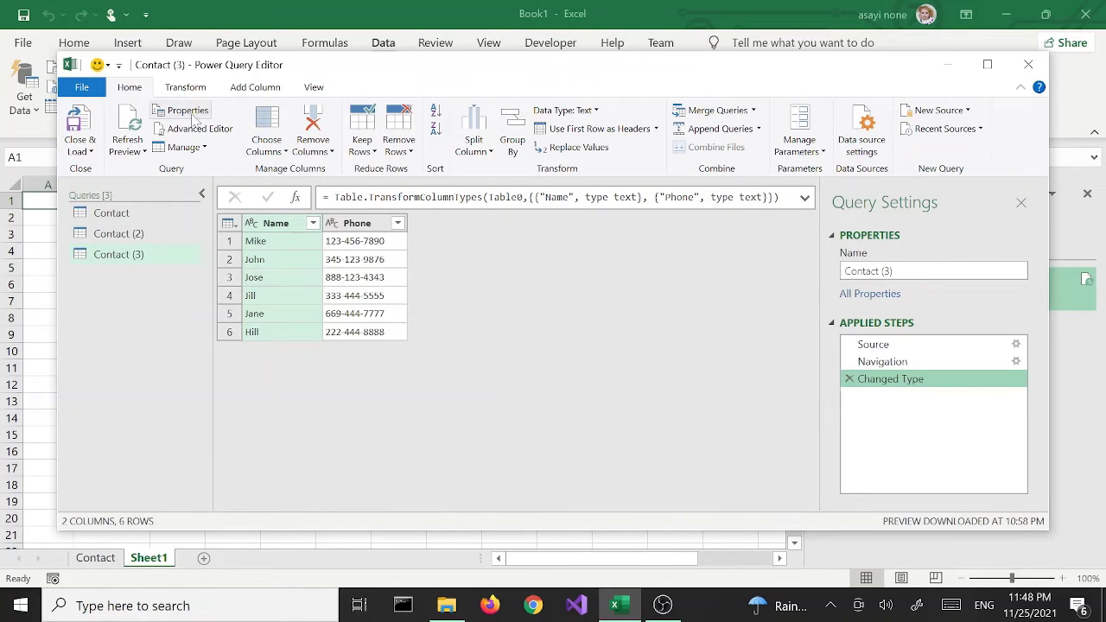
# Step: Close the query editor and load the query as a table into the existing Sheet1, starting at cell A1
pyautogui.click(92, 152)
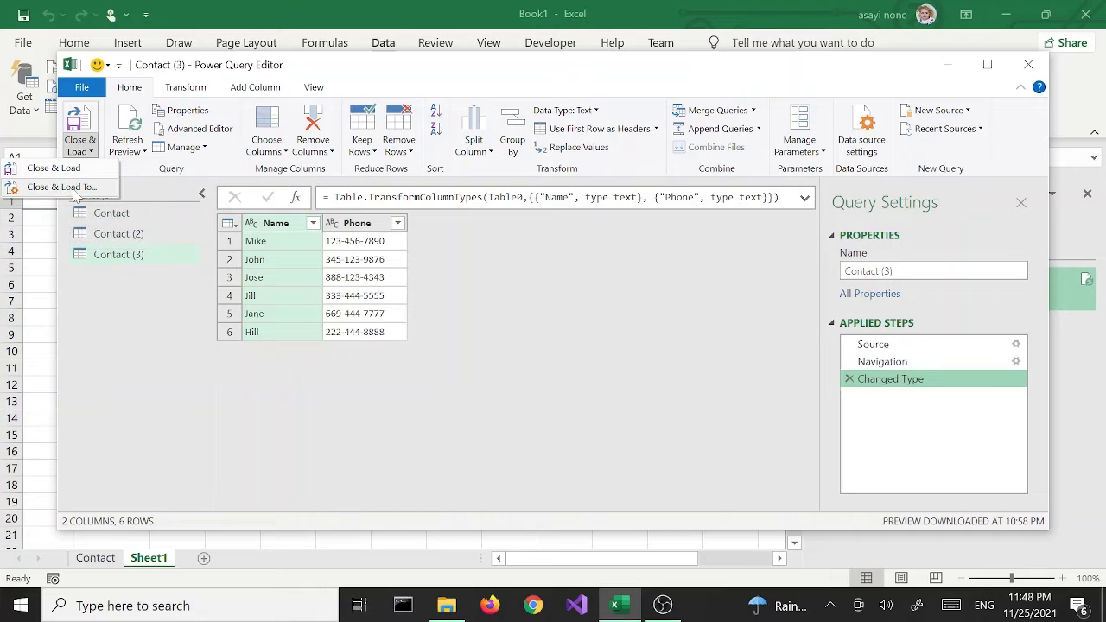
pyautogui.click(74, 189)
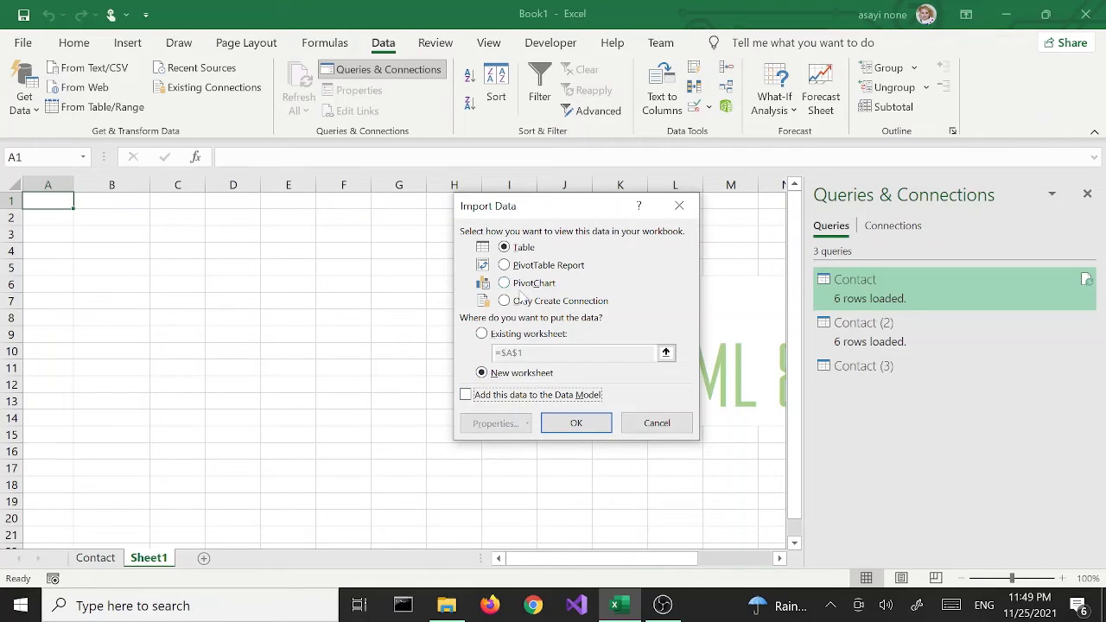
pyautogui.click(519, 333)
pyautogui.click(570, 420)
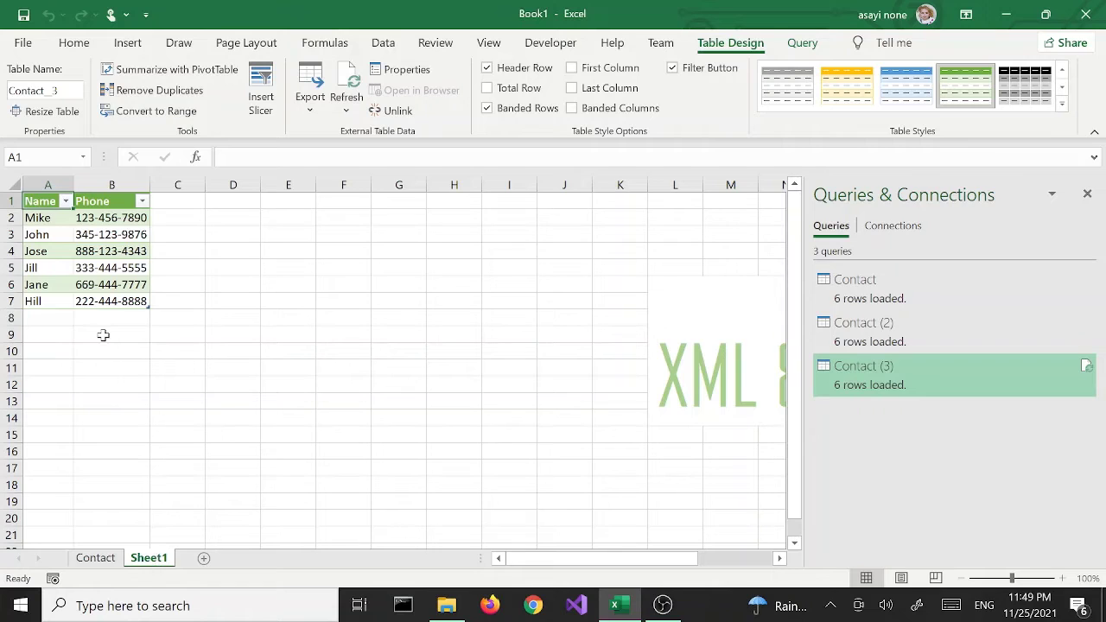
pyautogui.click(77, 253)
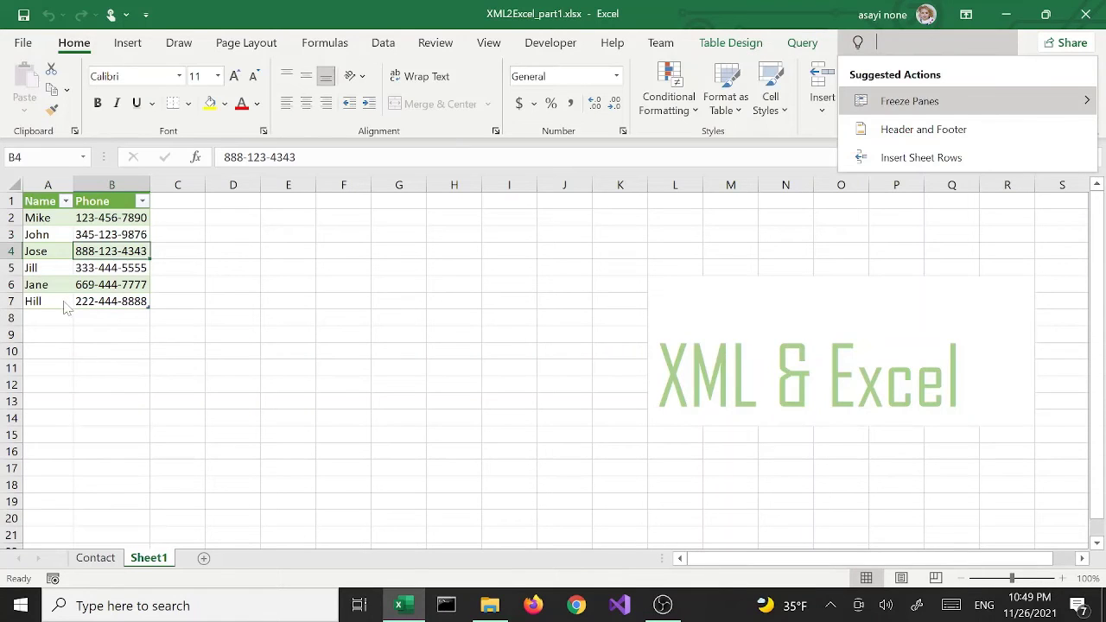
# Step: Save a copy of the workbook in the Desktop's xml folder as XML2ExcelUsingDataTab.xlsx
pyautogui.press('Escape')
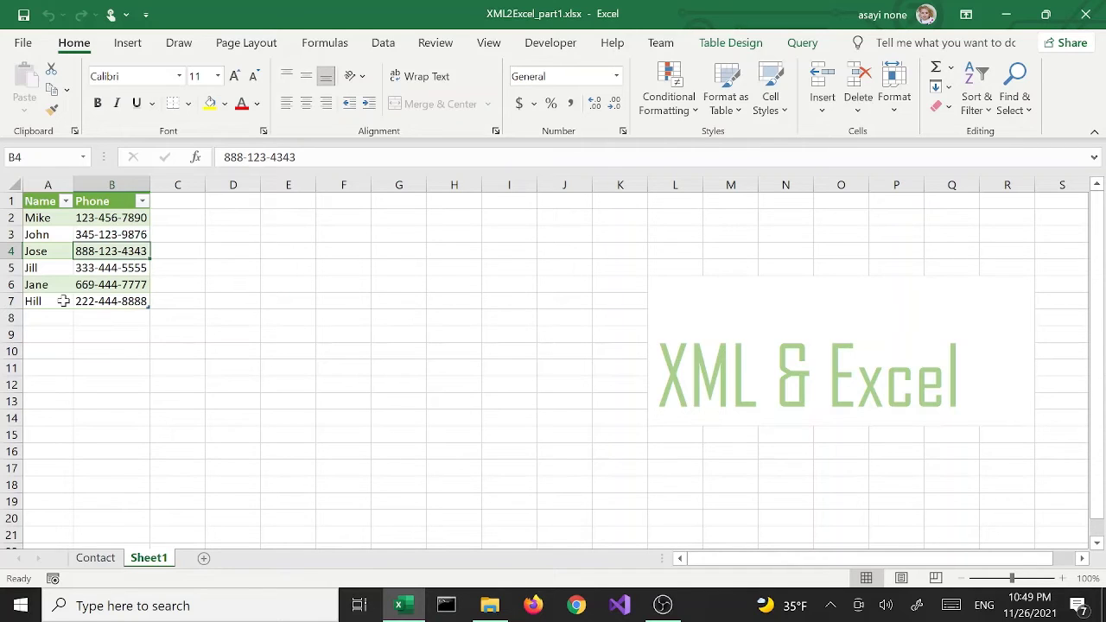
pyautogui.click(24, 45)
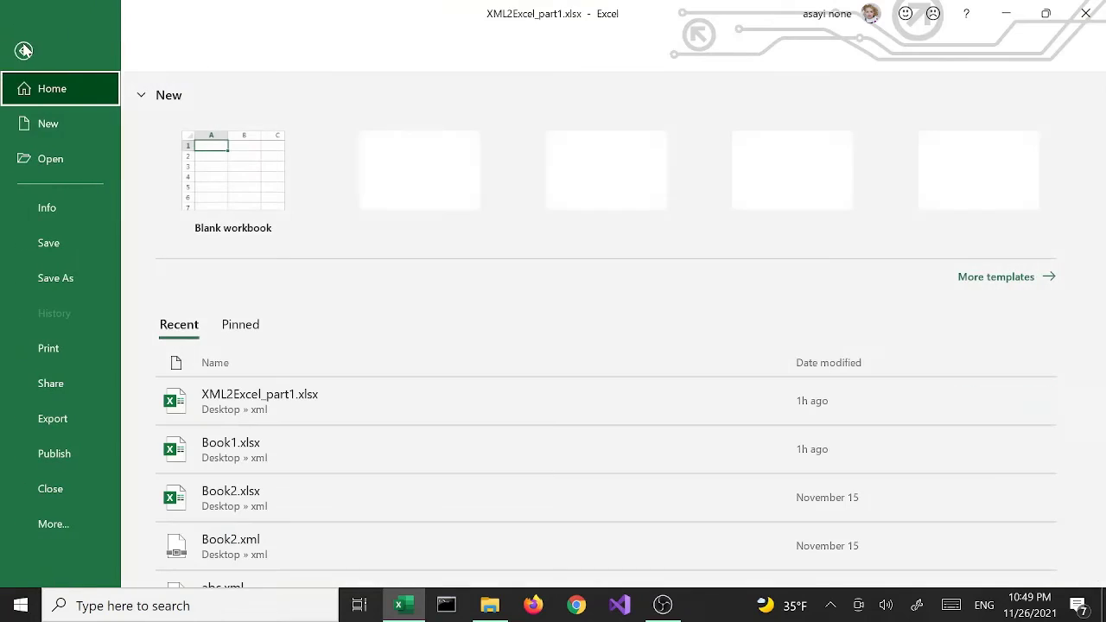
pyautogui.click(61, 285)
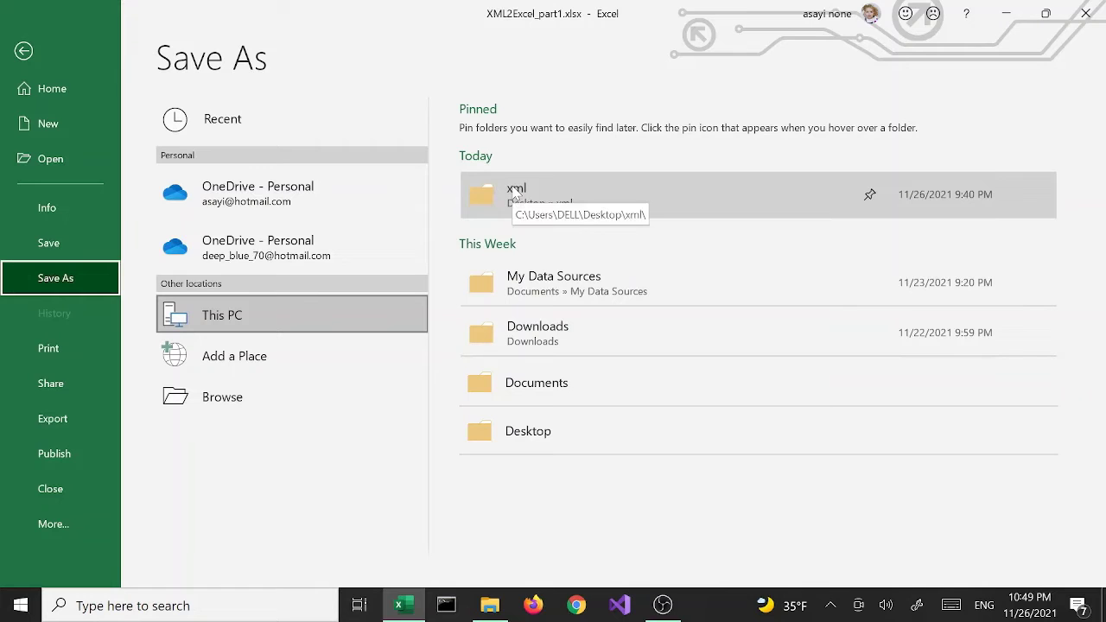
pyautogui.click(514, 192)
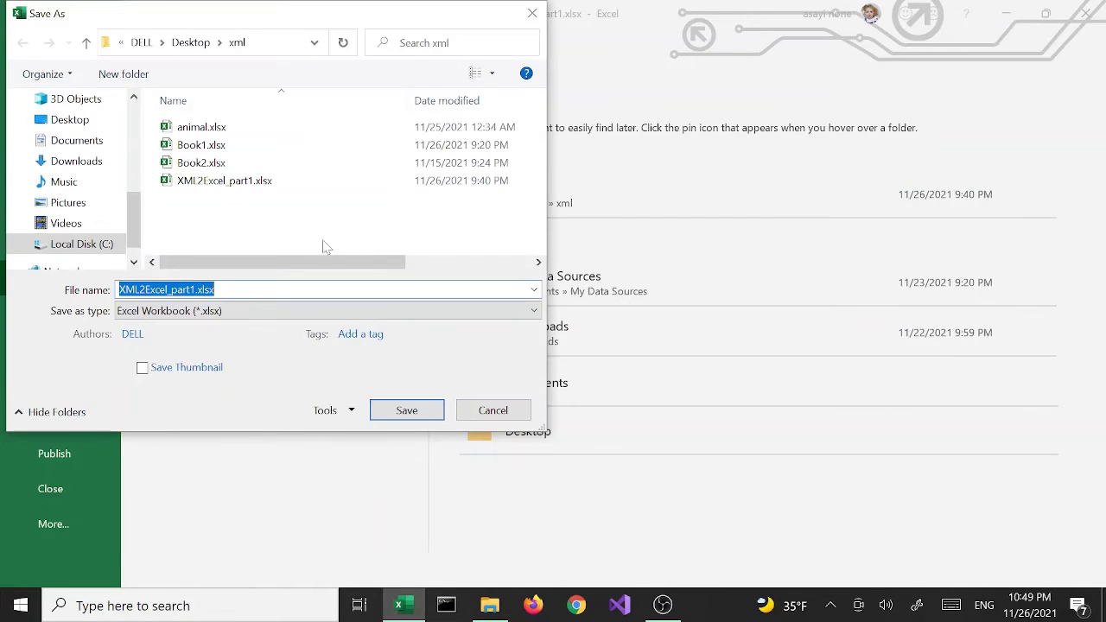
pyautogui.press('End')
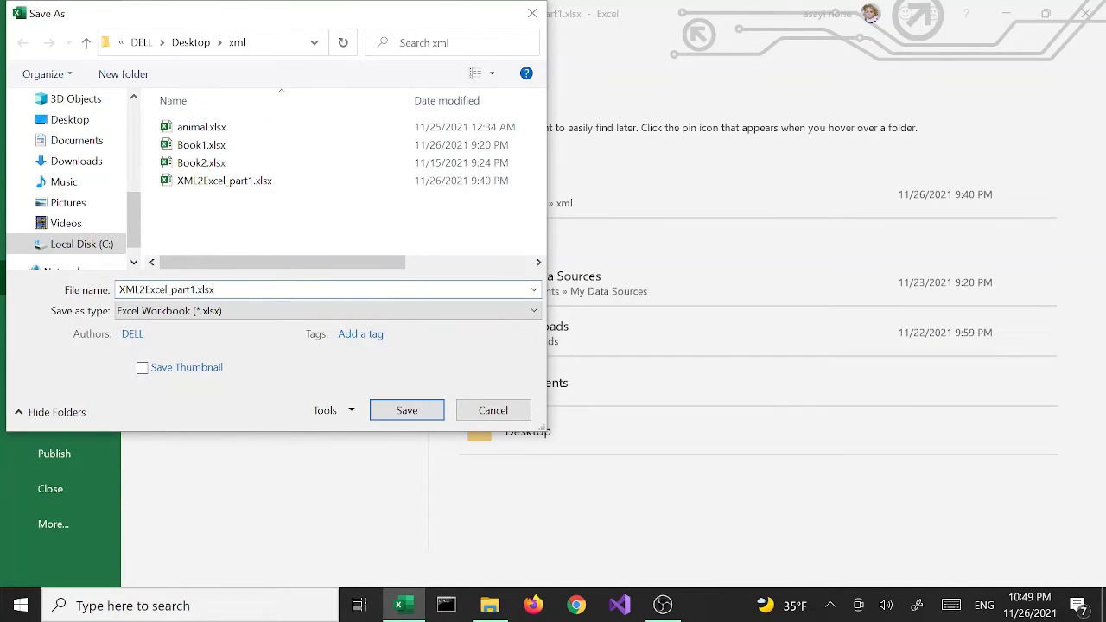
pyautogui.hotkey('shift', 'End')
pyautogui.press('BackSpace')
pyautogui.press('BackSpace')
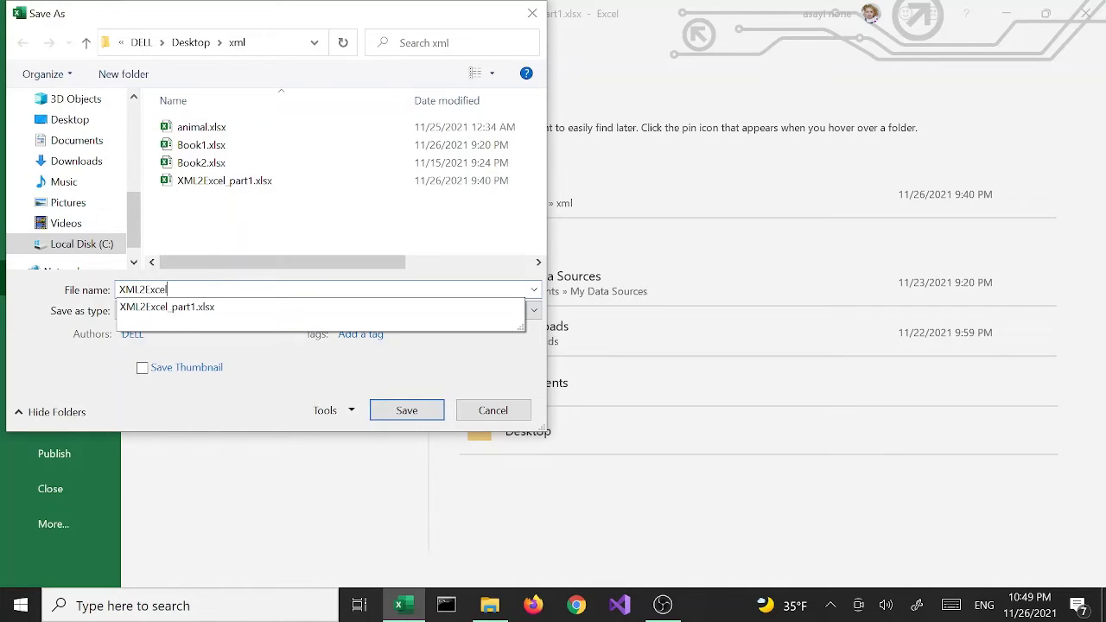
pyautogui.write('Usi')
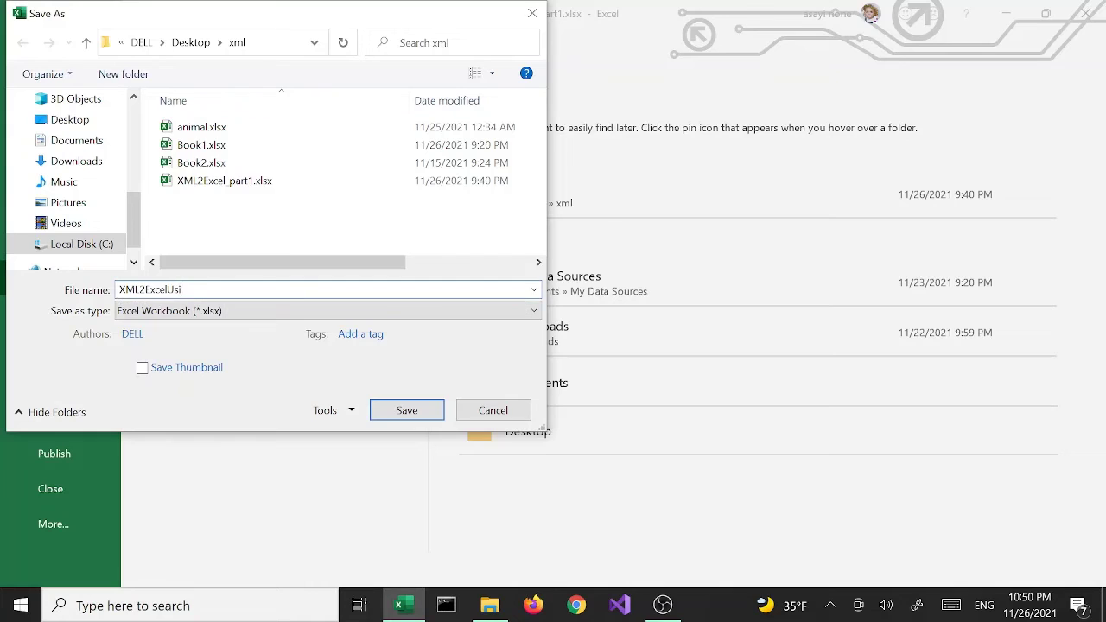
pyautogui.write('ngD')
pyautogui.click(384, 410)
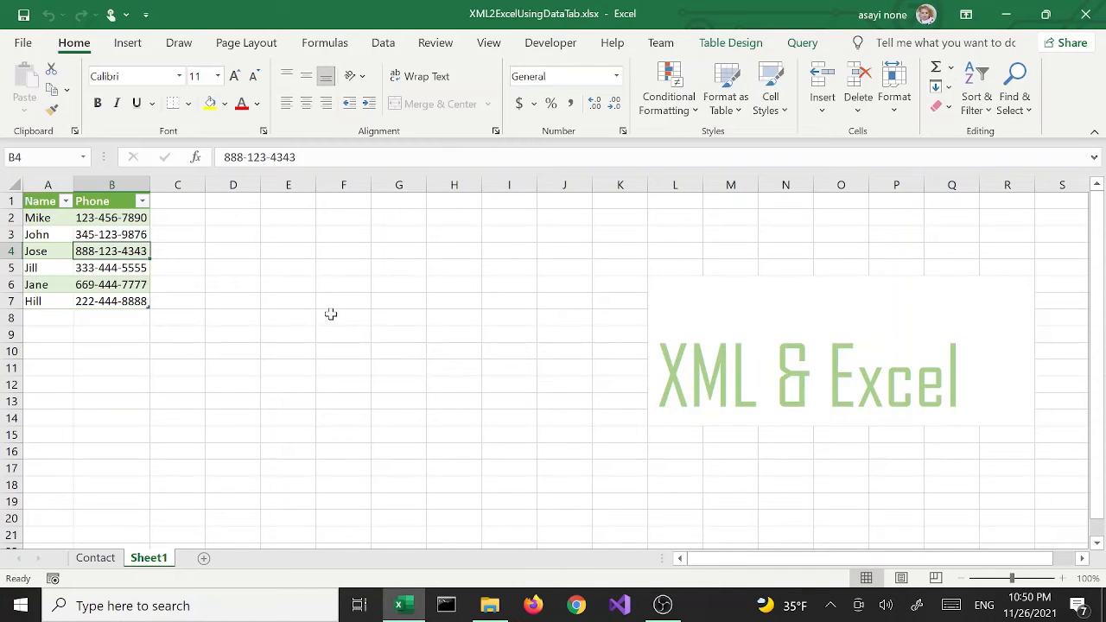
# Step: Start another Excel session with a new blank workbook
pyautogui.click(19, 606)
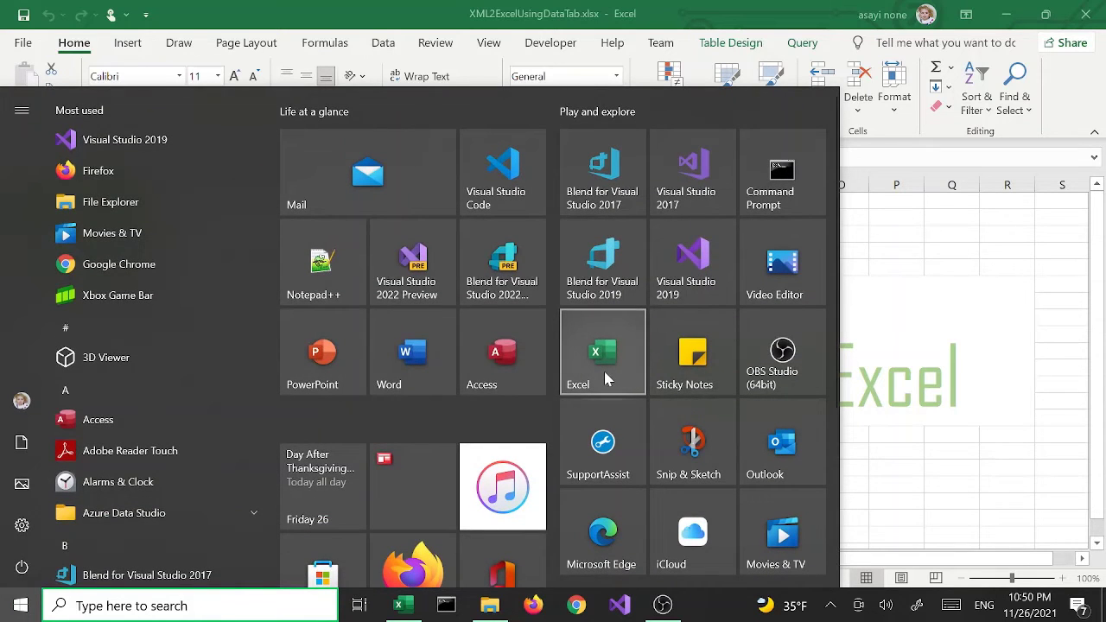
pyautogui.click(605, 378)
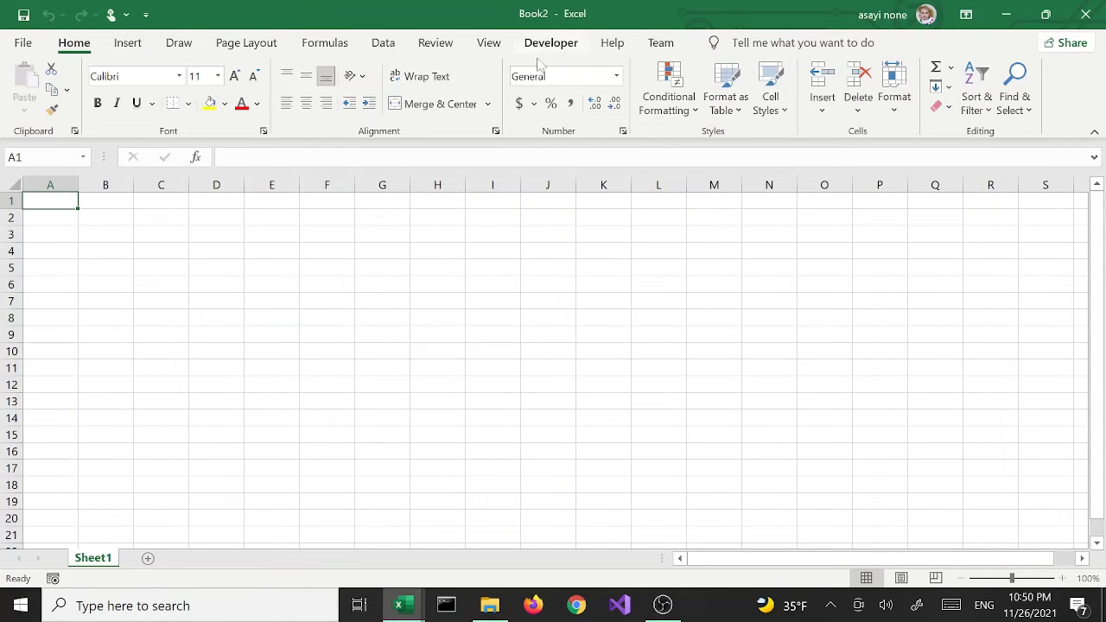
# Step: Hide the Developer tab from the ribbon through the Excel options and apply the change
pyautogui.click(23, 45)
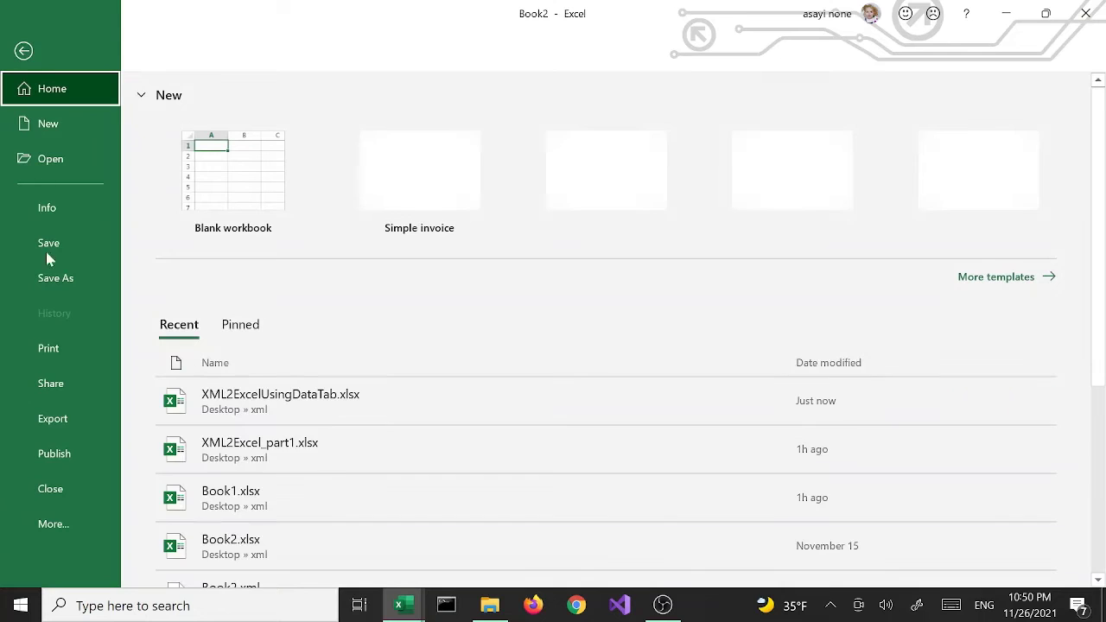
pyautogui.click(54, 520)
pyautogui.click(168, 523)
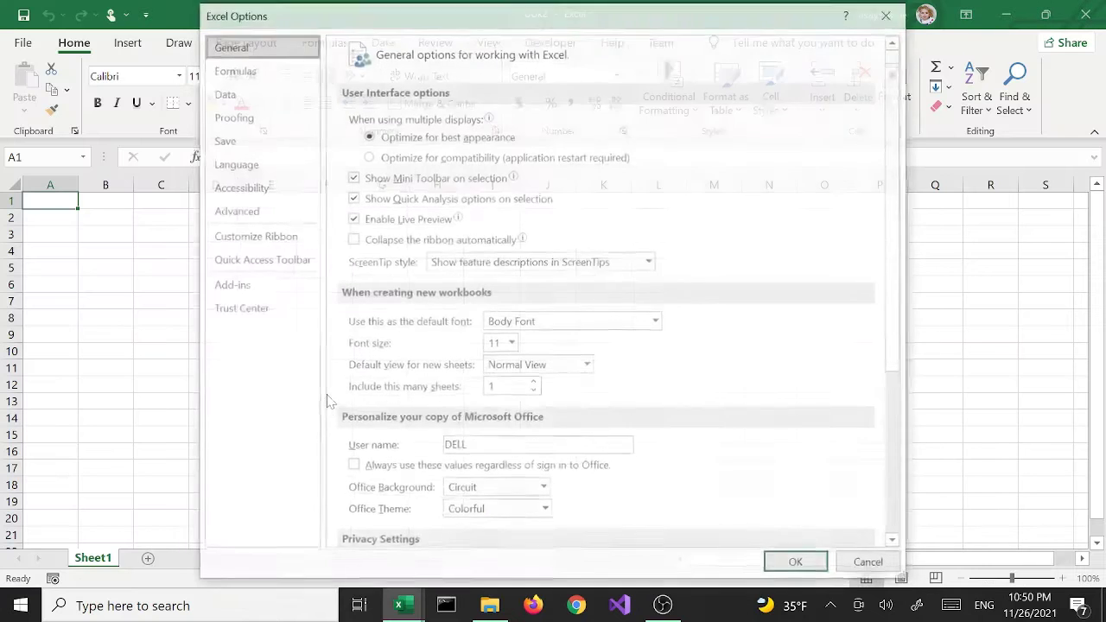
pyautogui.click(263, 244)
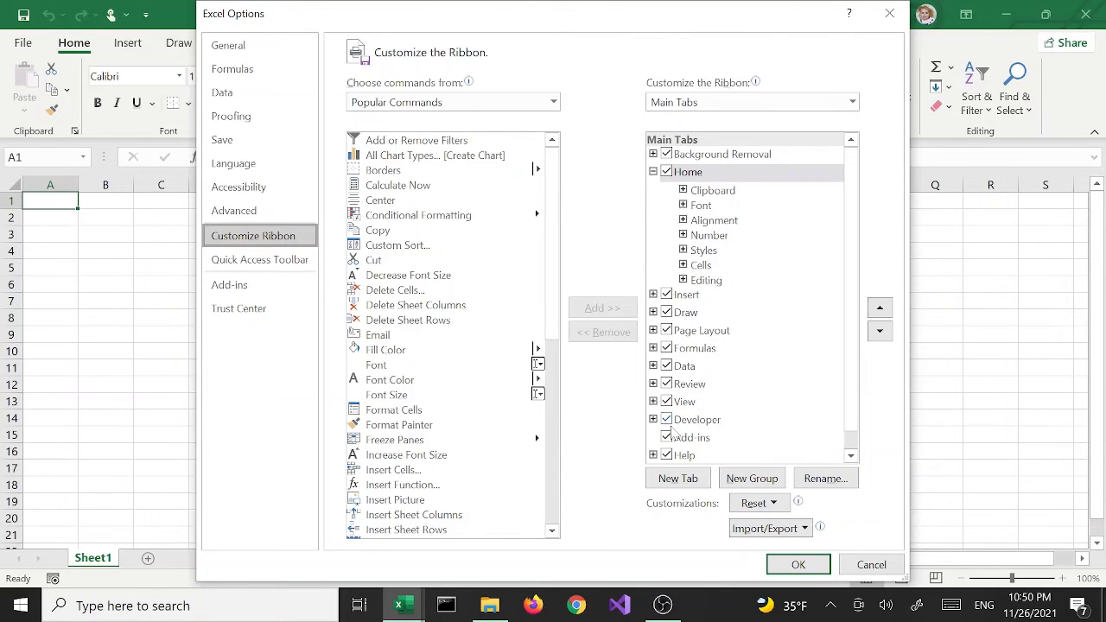
pyautogui.click(671, 423)
pyautogui.click(666, 421)
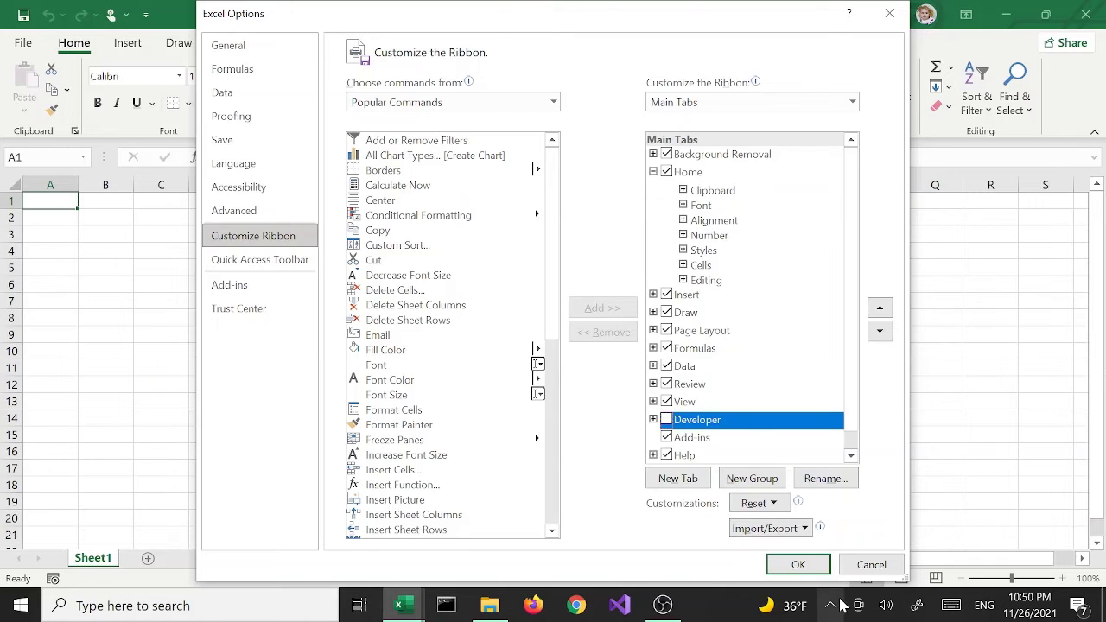
pyautogui.click(813, 570)
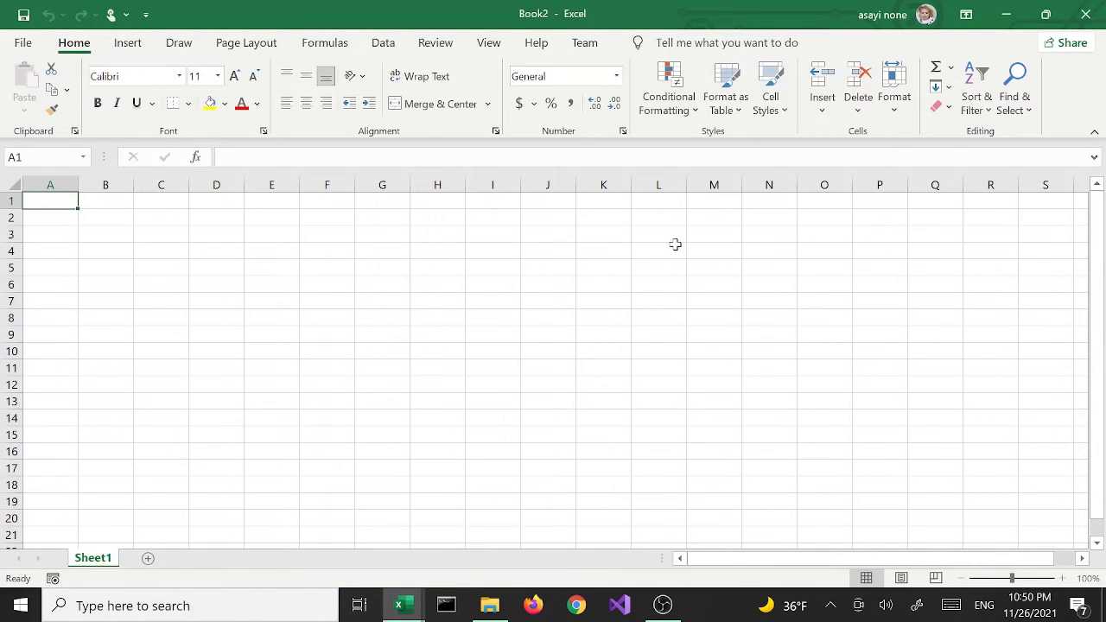
# Step: Customize the ribbon to show the Developer tab among the main tabs
pyautogui.rightClick(1059, 110)
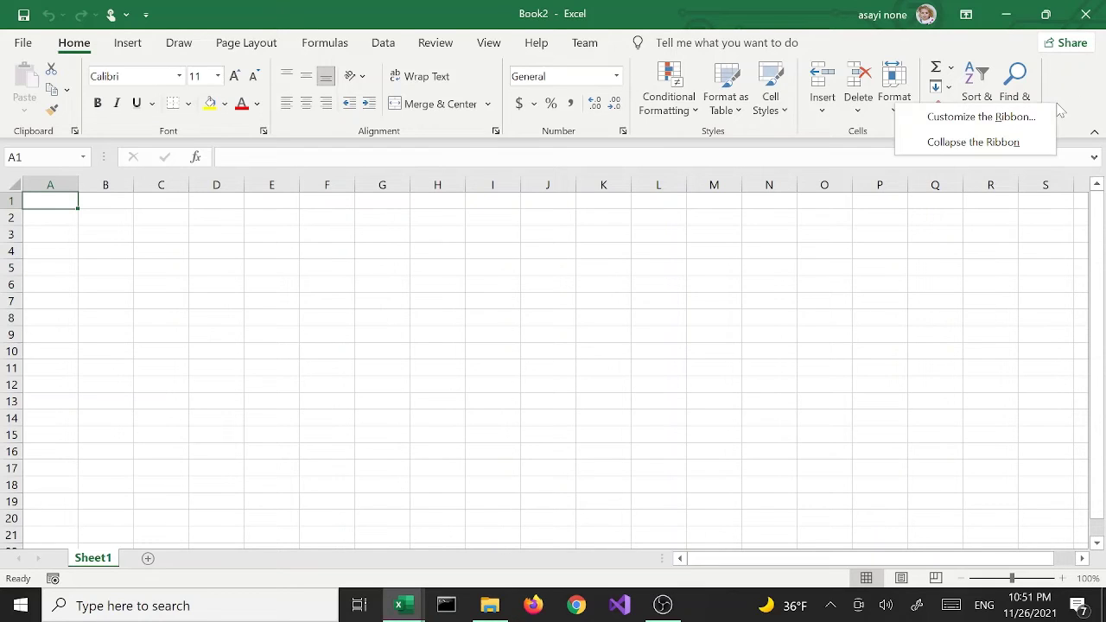
pyautogui.click(1002, 118)
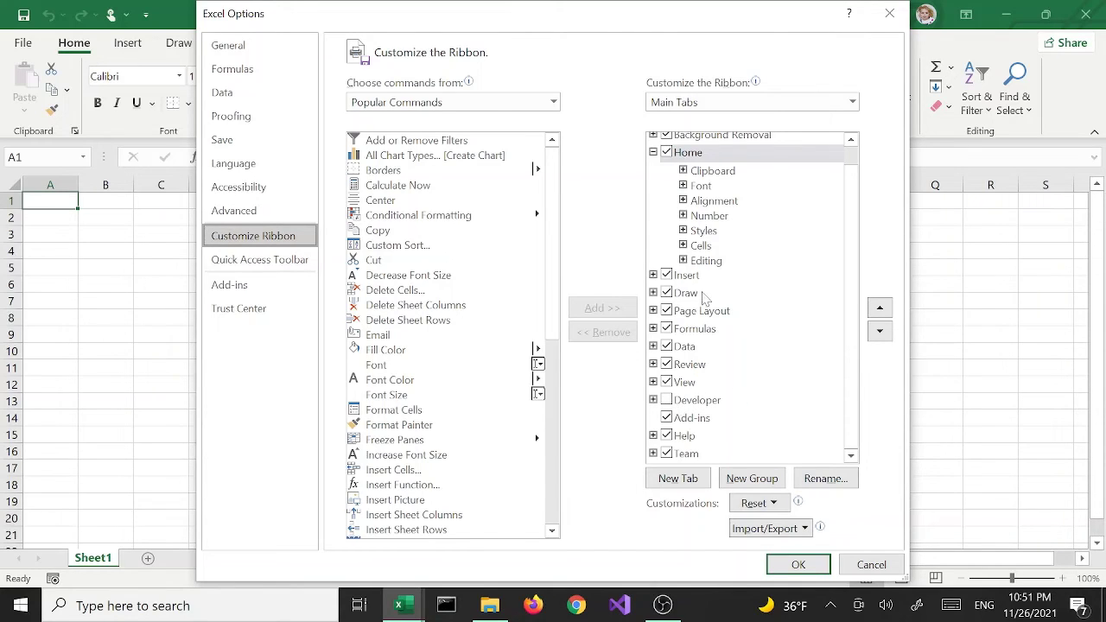
pyautogui.click(668, 401)
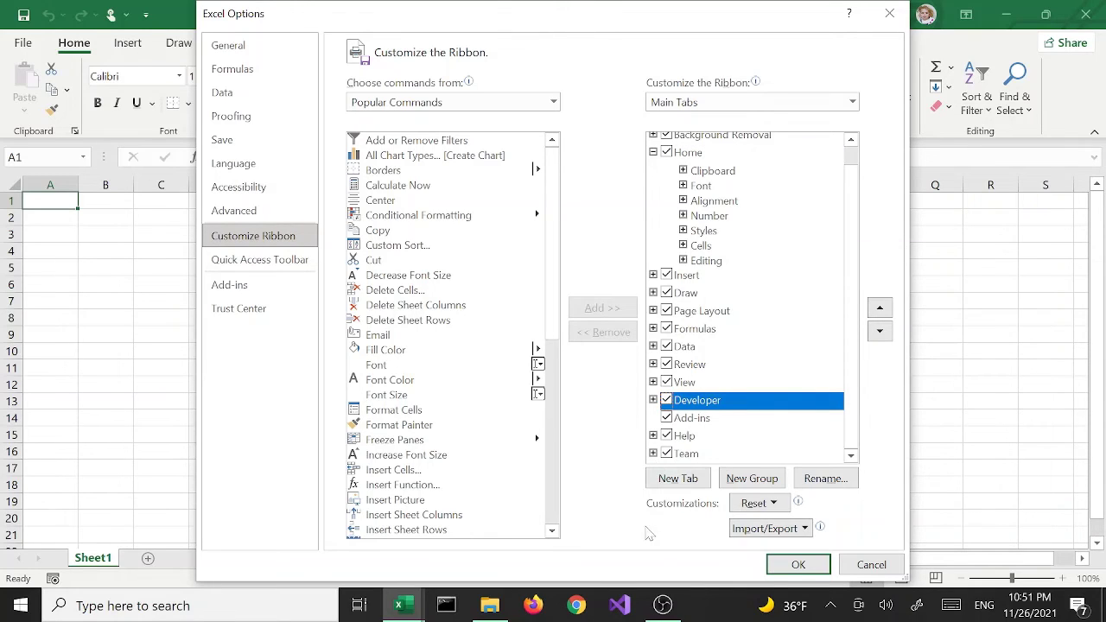
pyautogui.click(799, 565)
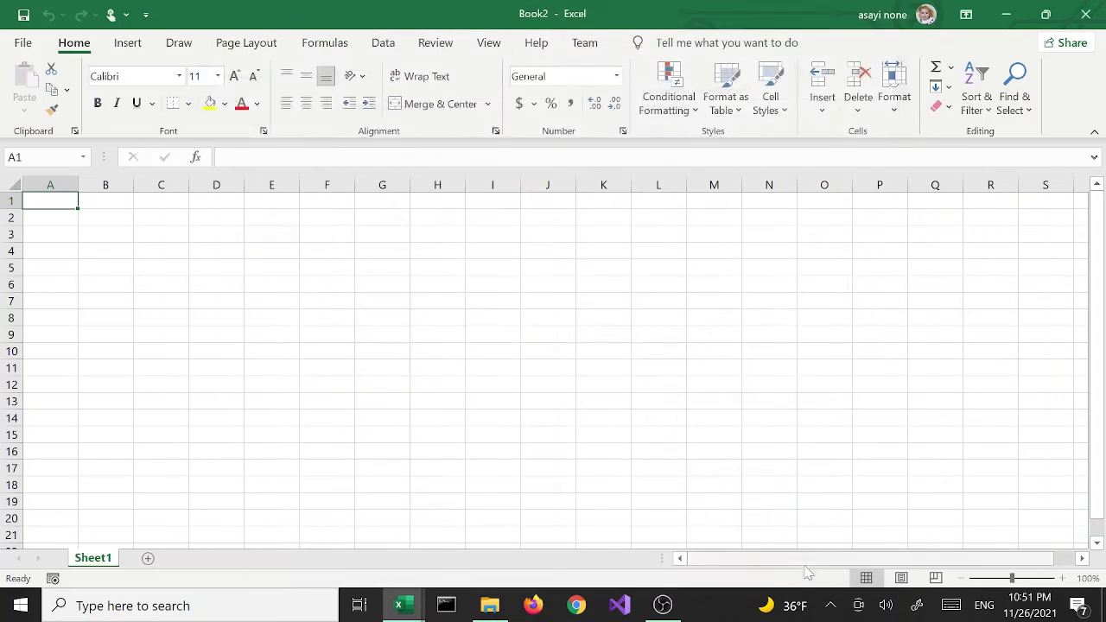
# Step: Import contacts.xml with the Developer XML import, letting Excel create the schema, as an XML table in a new worksheet
pyautogui.click(551, 52)
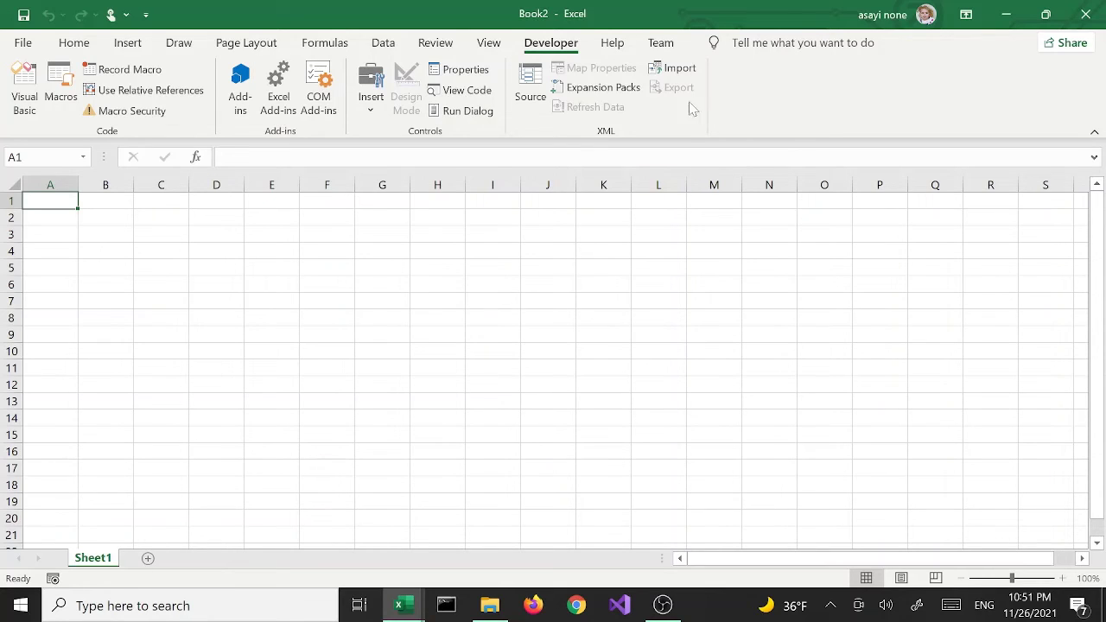
pyautogui.click(679, 69)
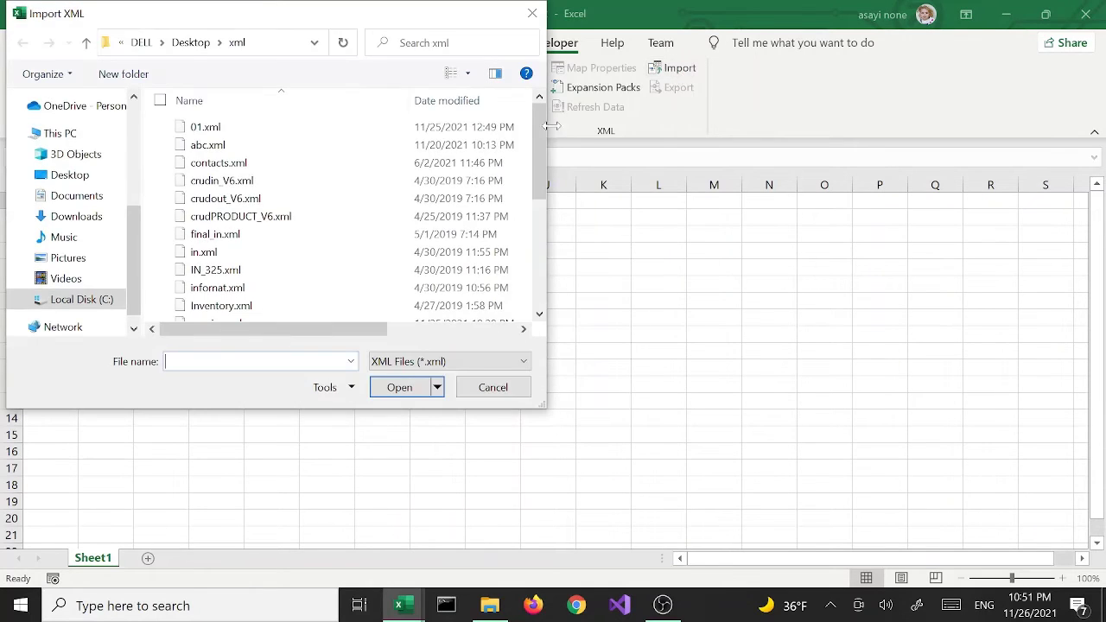
pyautogui.click(218, 162)
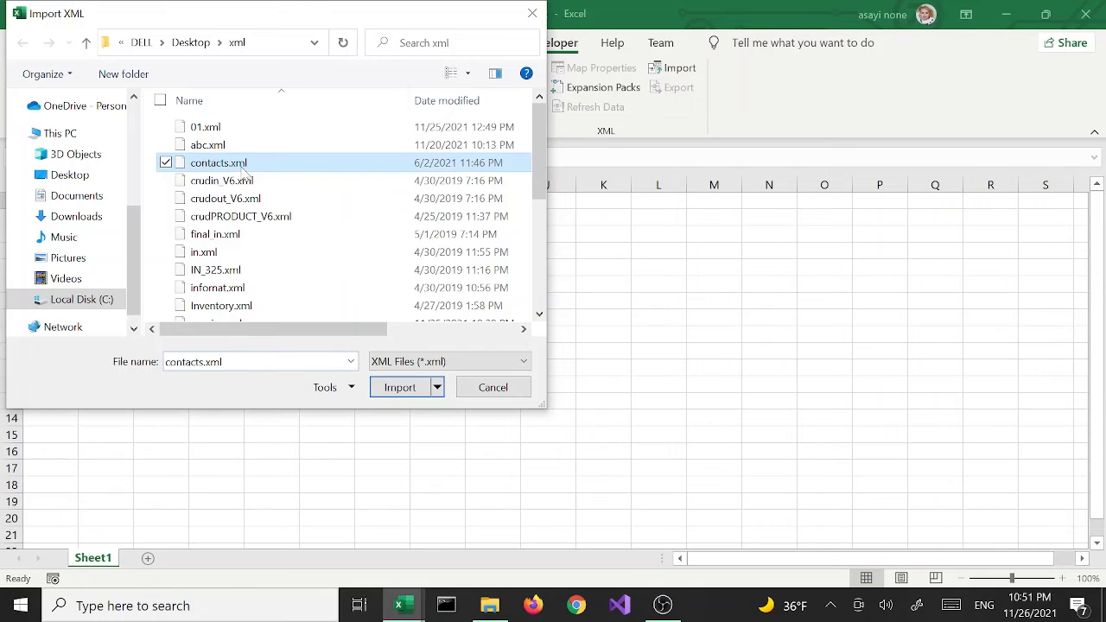
pyautogui.click(400, 388)
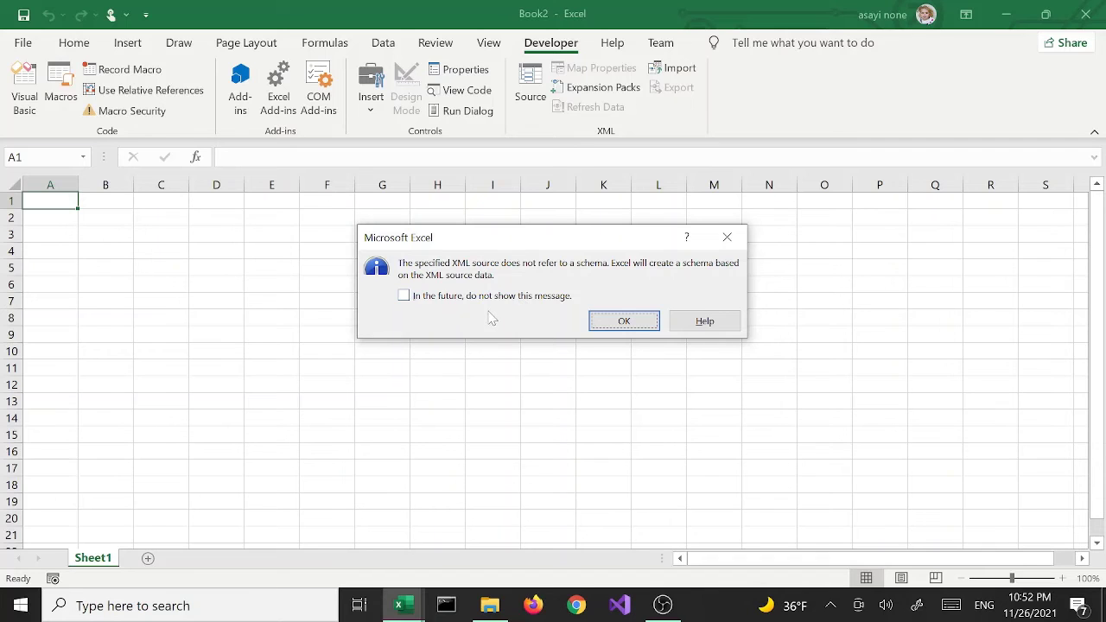
pyautogui.click(627, 321)
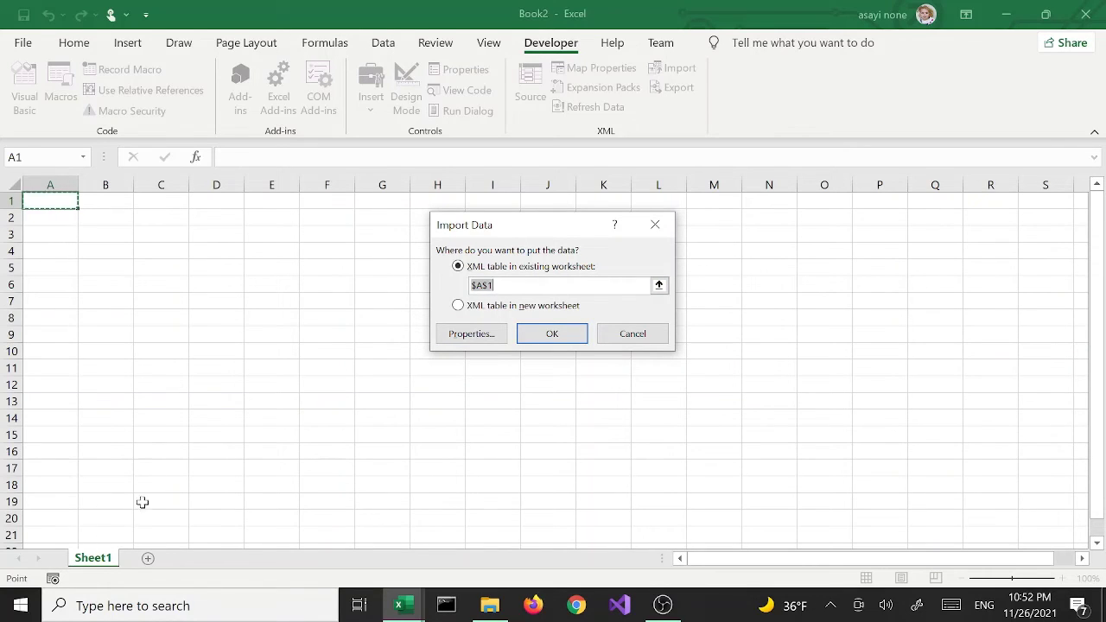
pyautogui.click(497, 308)
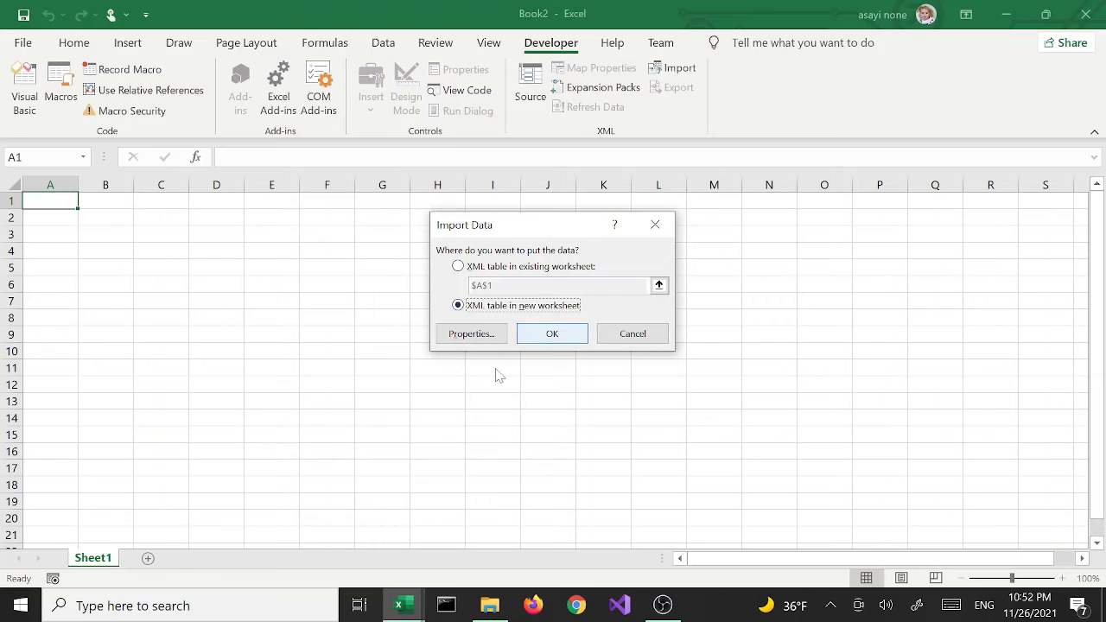
pyautogui.click(554, 336)
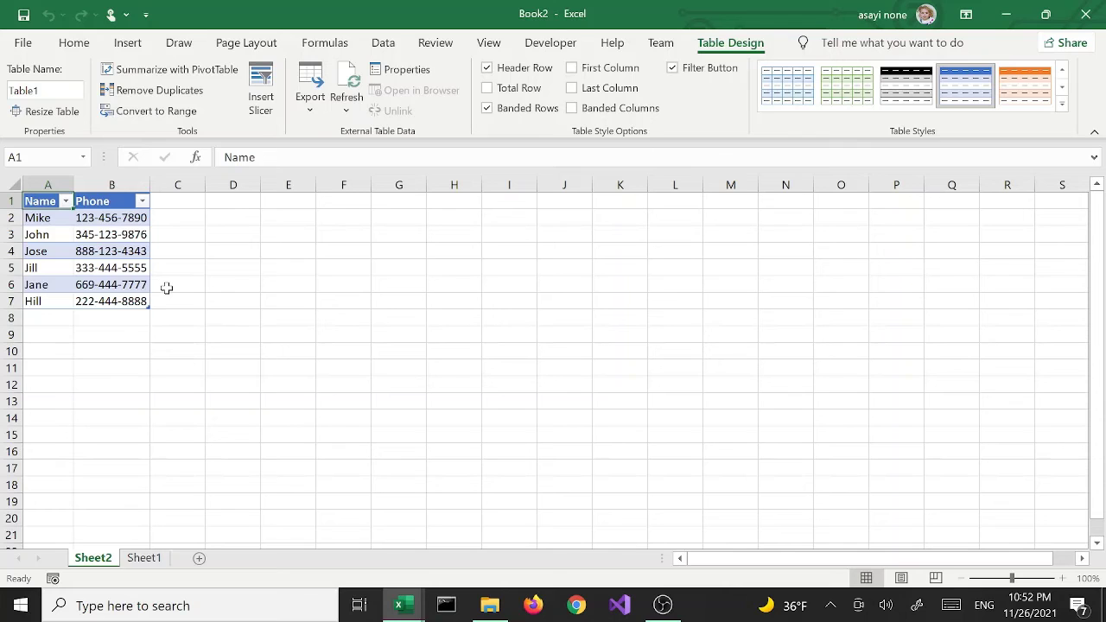
pyautogui.click(109, 288)
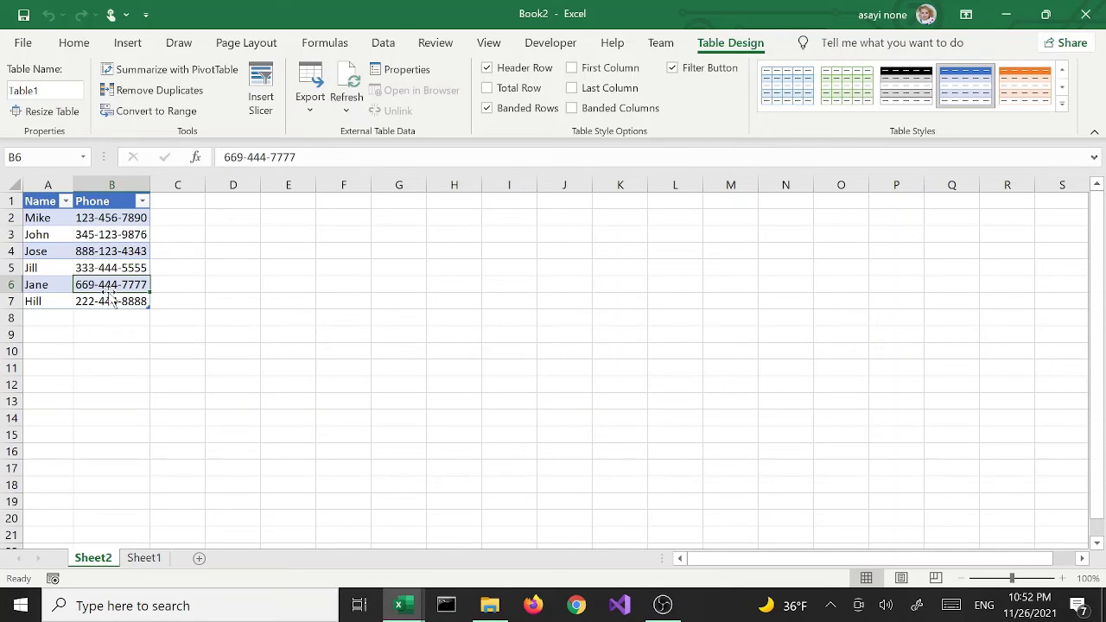
pyautogui.click(271, 298)
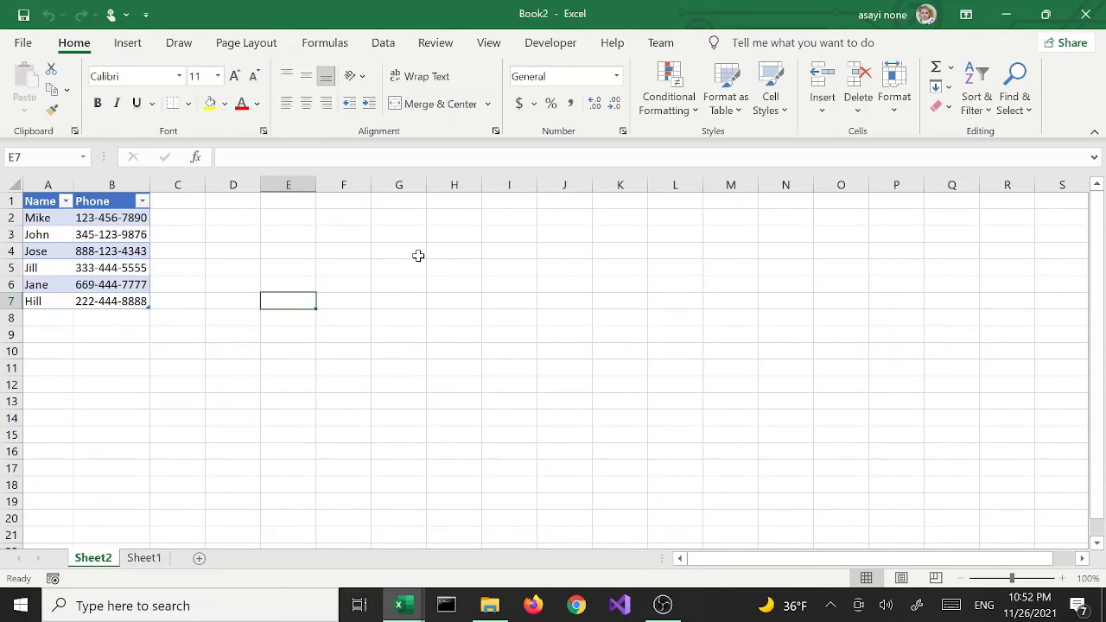
# Step: Copy the contact table's data rows A2:B7 and paste them starting at cell H5
pyautogui.moveTo(38, 217); pyautogui.dragTo(121, 300)
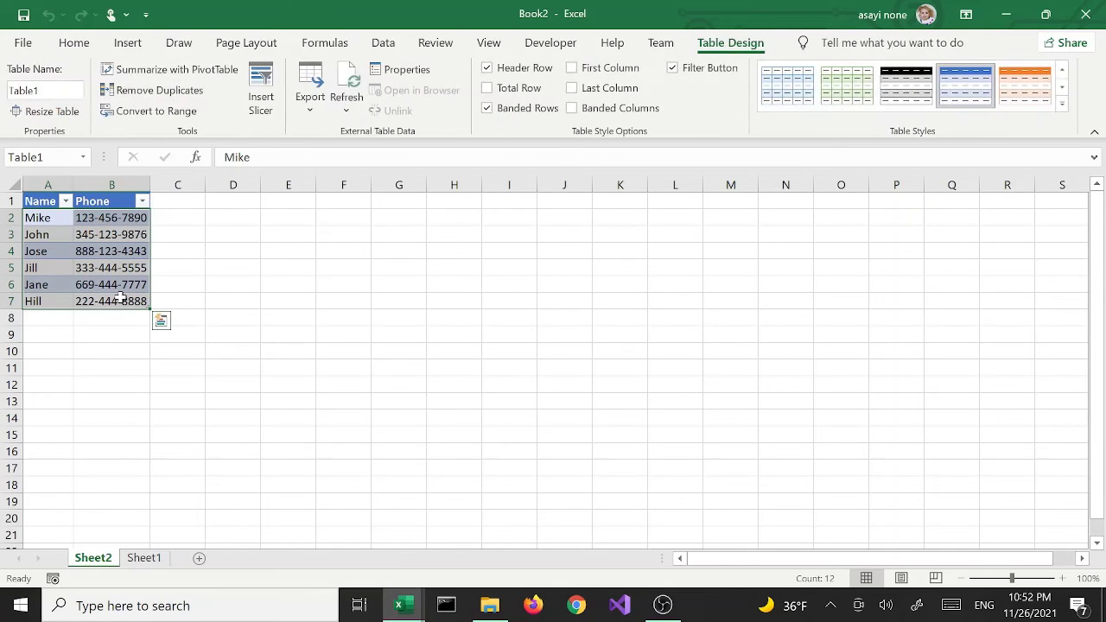
pyautogui.hotkey('ctrl', 'c')
pyautogui.click(481, 272)
pyautogui.hotkey('ctrl', 'v')
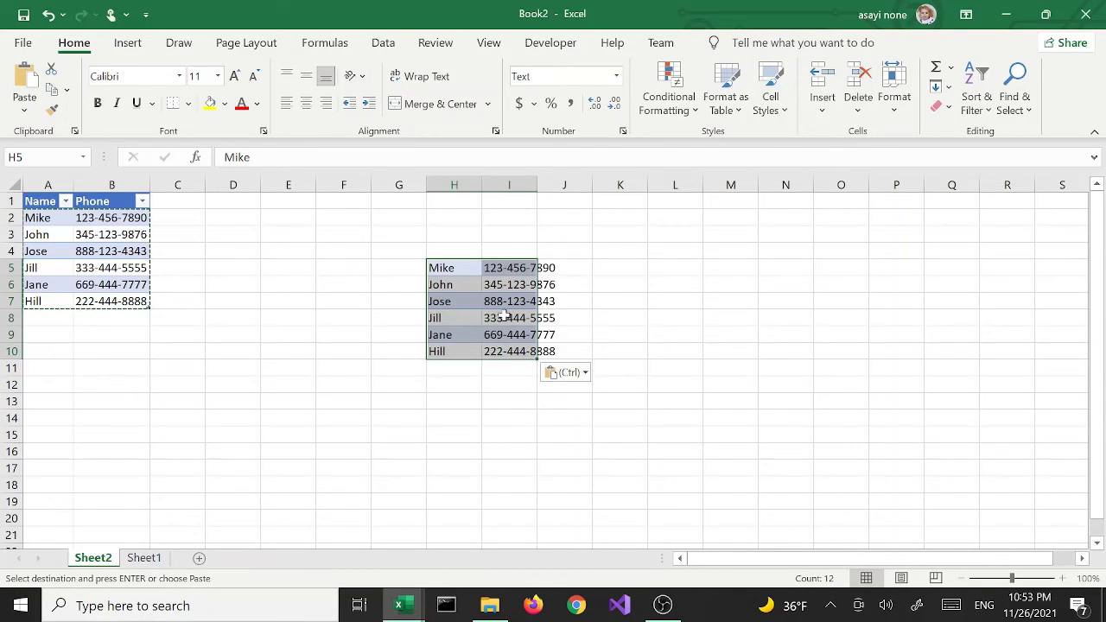
# Step: Try the Values and the Values & Number Formatting paste options on the pasted block at H5
pyautogui.rightClick(488, 307)
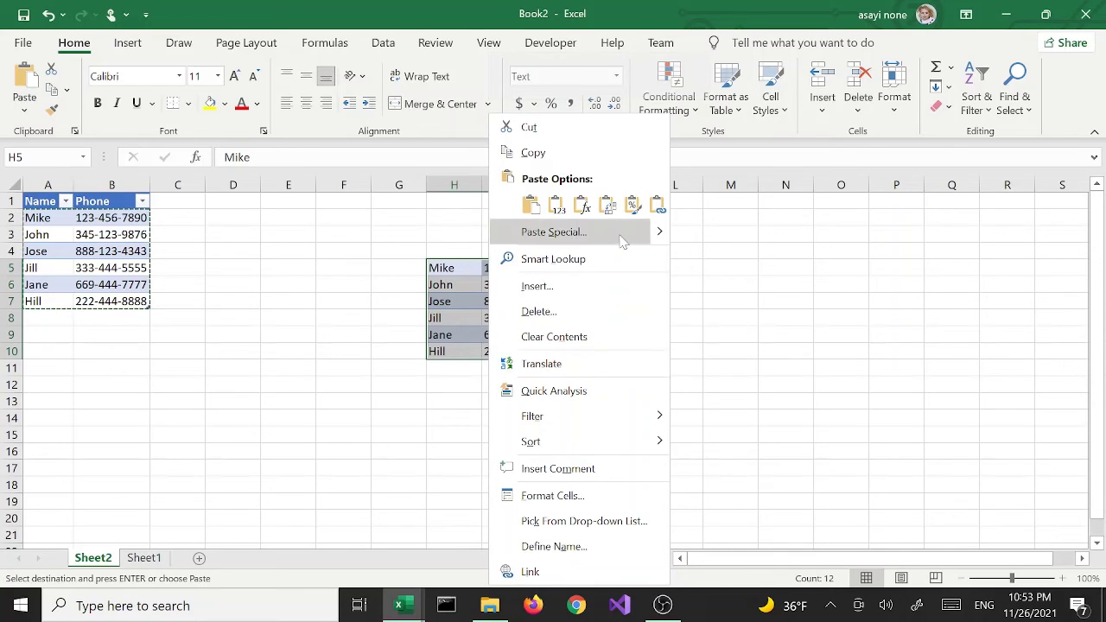
pyautogui.click(558, 205)
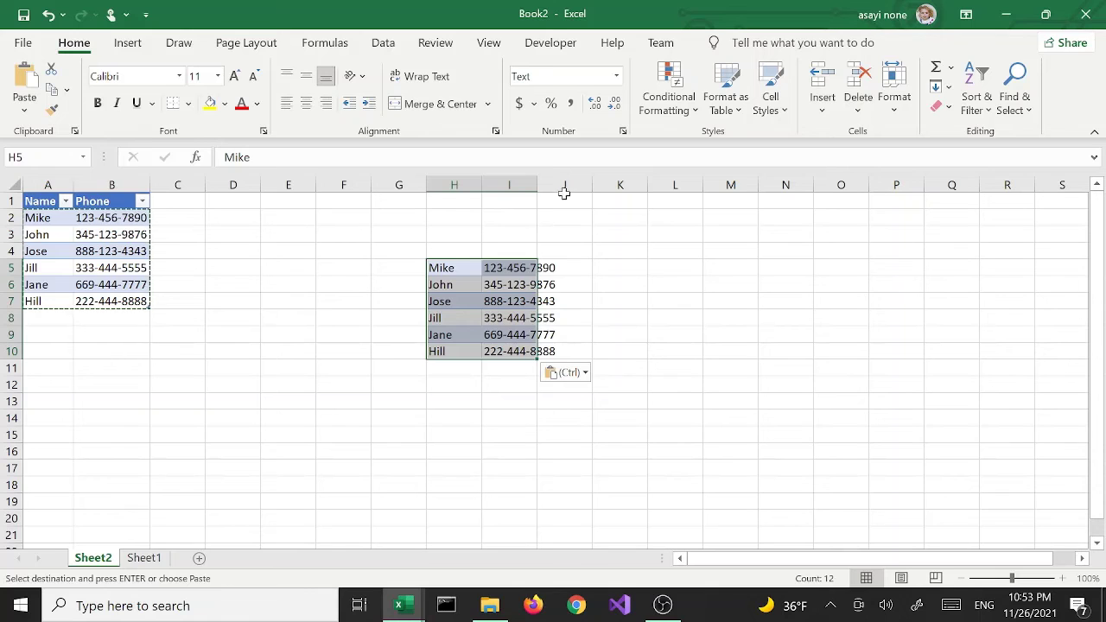
pyautogui.click(573, 384)
pyautogui.click(571, 378)
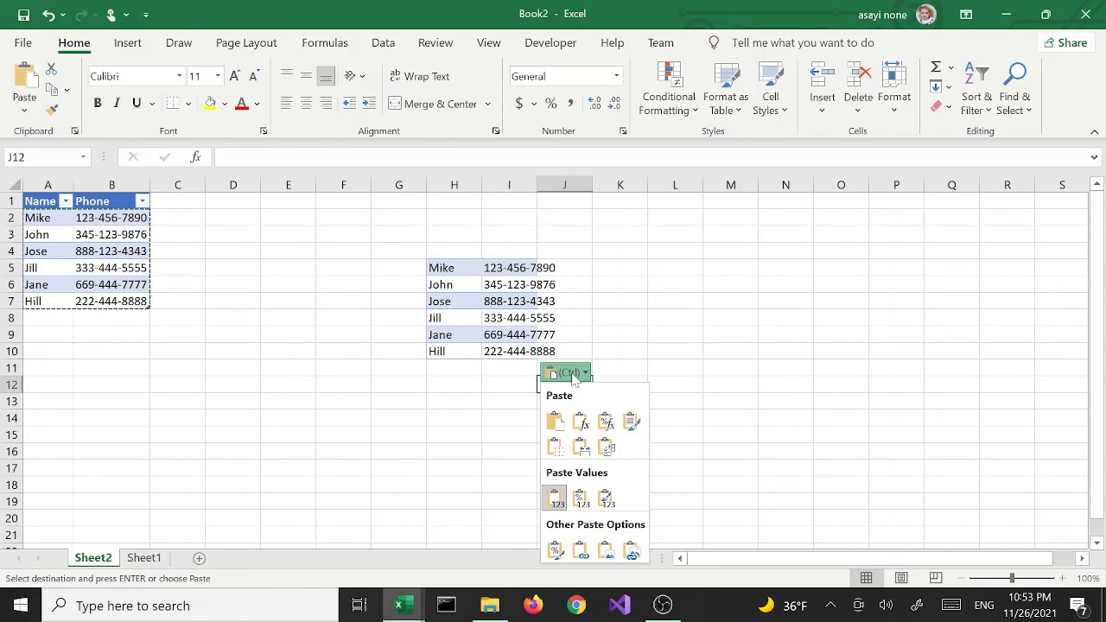
pyautogui.click(581, 501)
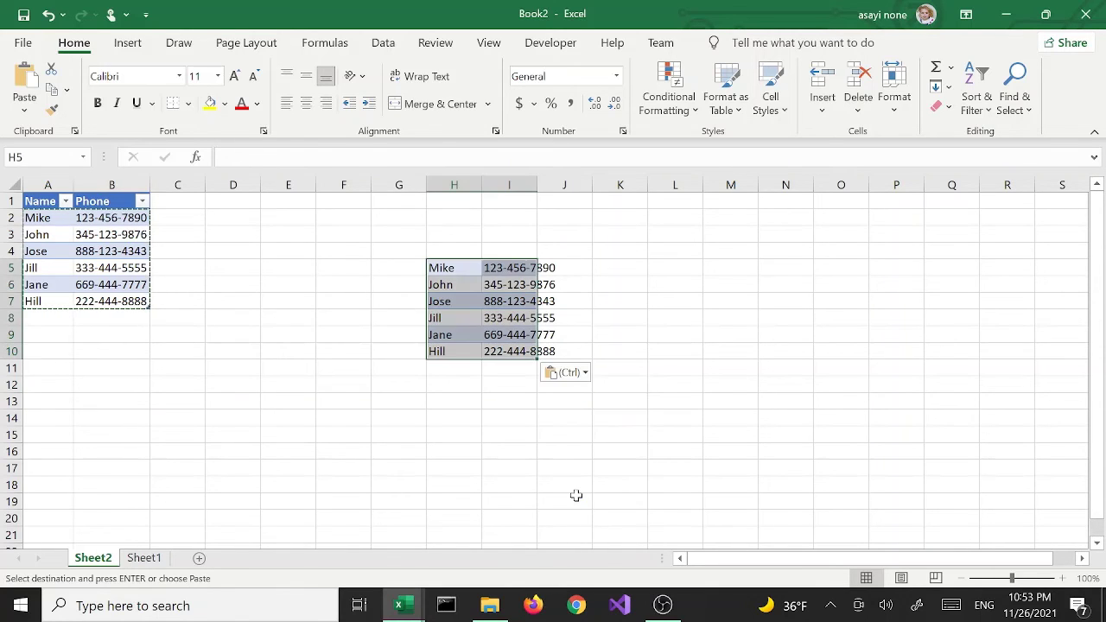
pyautogui.click(561, 378)
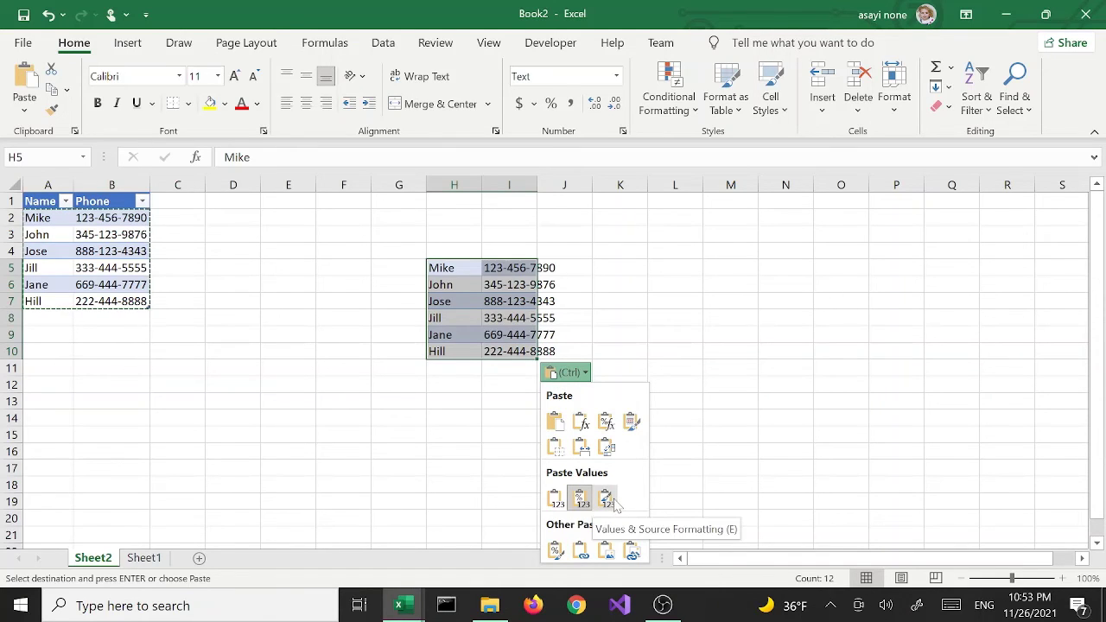
pyautogui.click(562, 506)
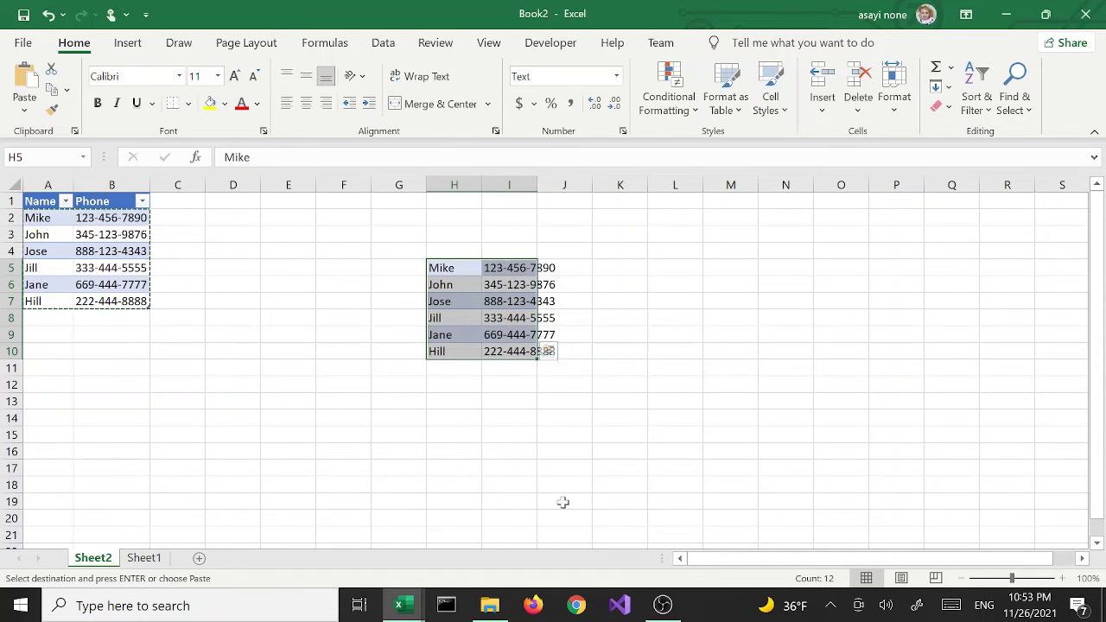
# Step: Switch the pasted block at H5 to the Values & Source Formatting paste option
pyautogui.click(549, 351)
pyautogui.click(530, 332)
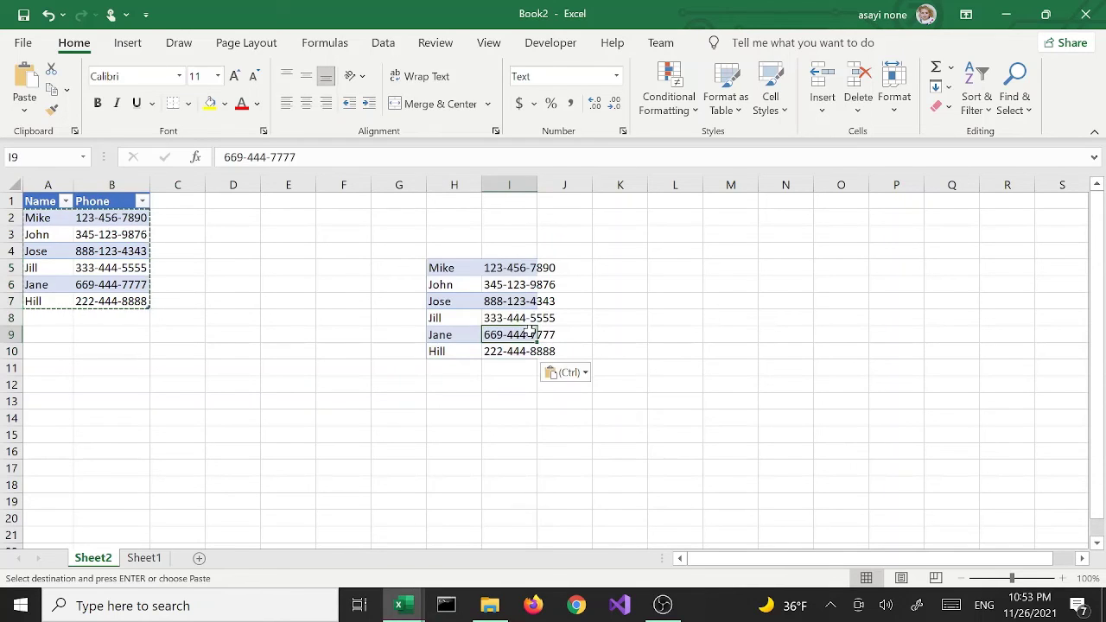
pyautogui.click(584, 374)
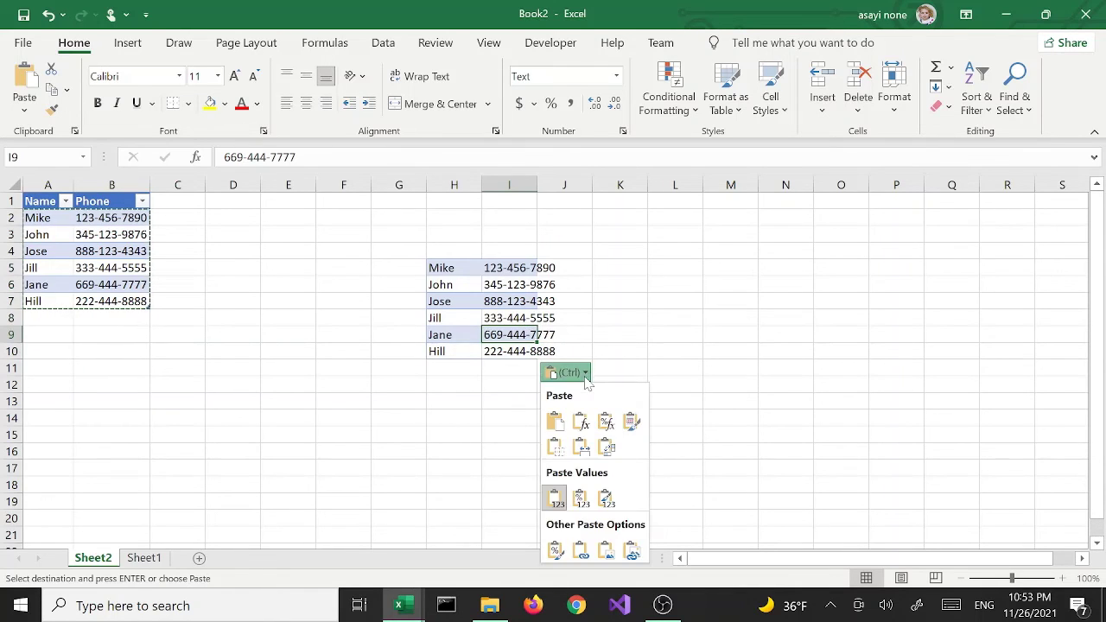
pyautogui.click(606, 497)
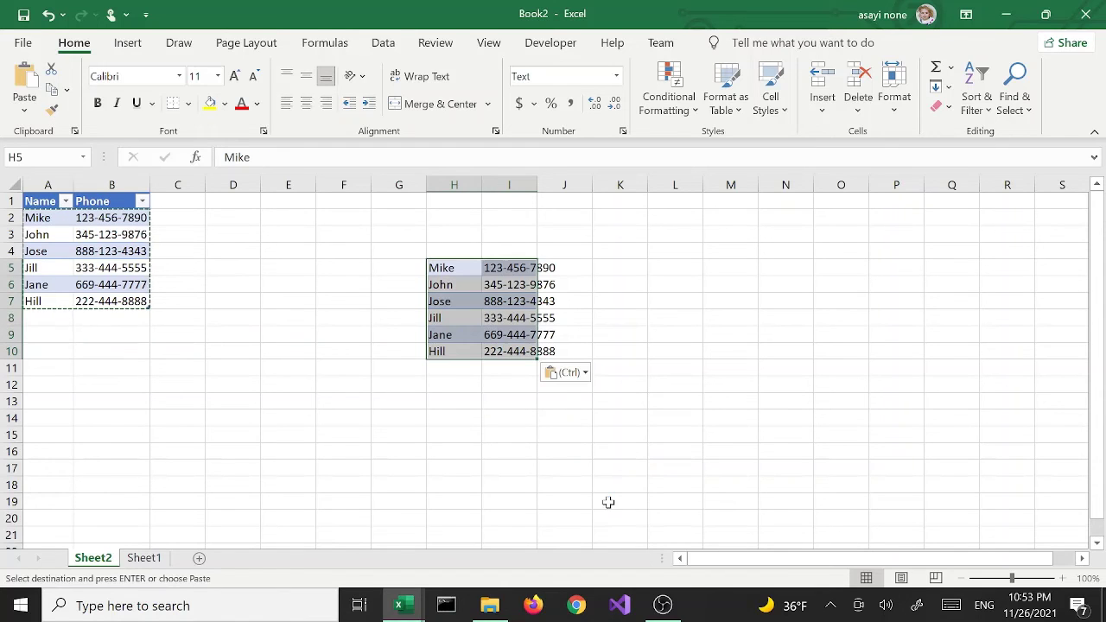
pyautogui.click(523, 317)
pyautogui.click(457, 274)
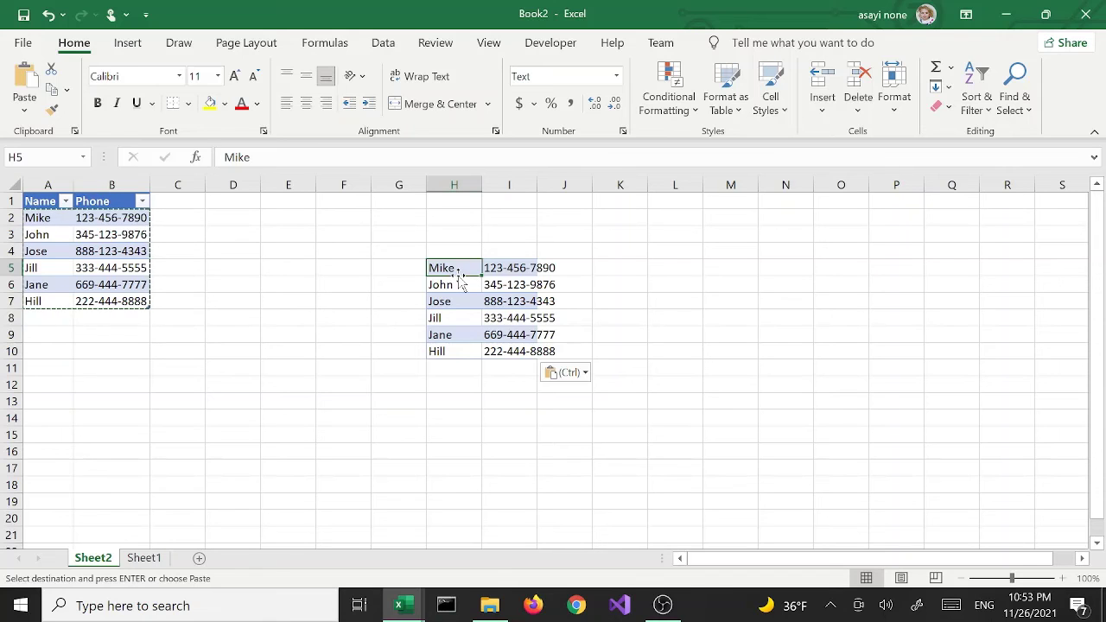
pyautogui.moveTo(456, 272); pyautogui.dragTo(554, 353)
pyautogui.click(554, 352)
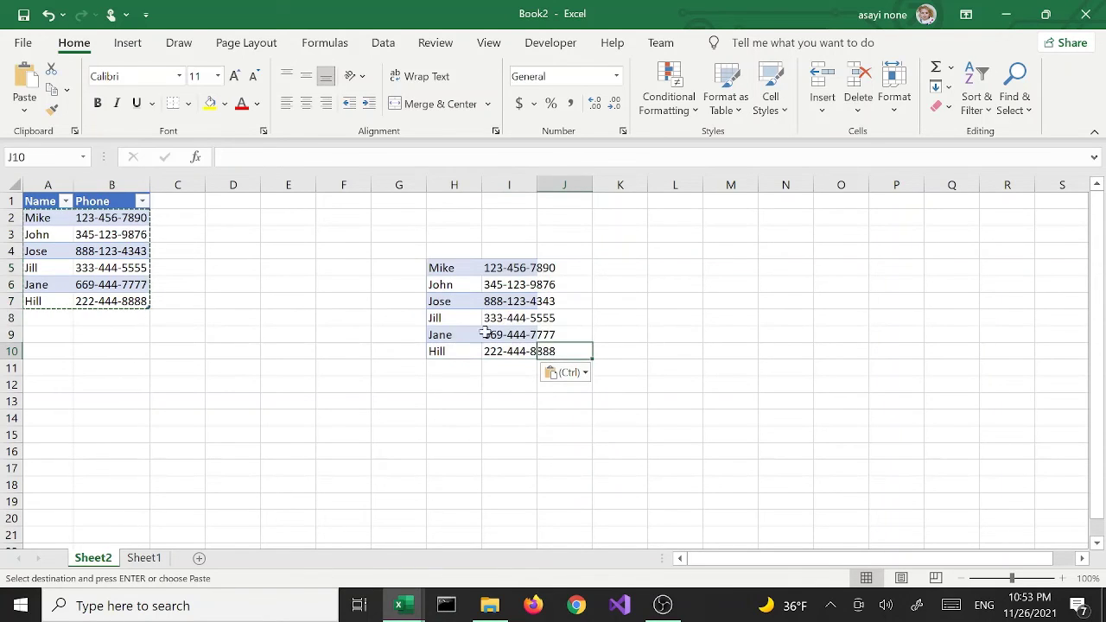
# Step: Replace the first names in cells H5, H6 and H7 of the pasted block with three different first names
pyautogui.click(478, 270)
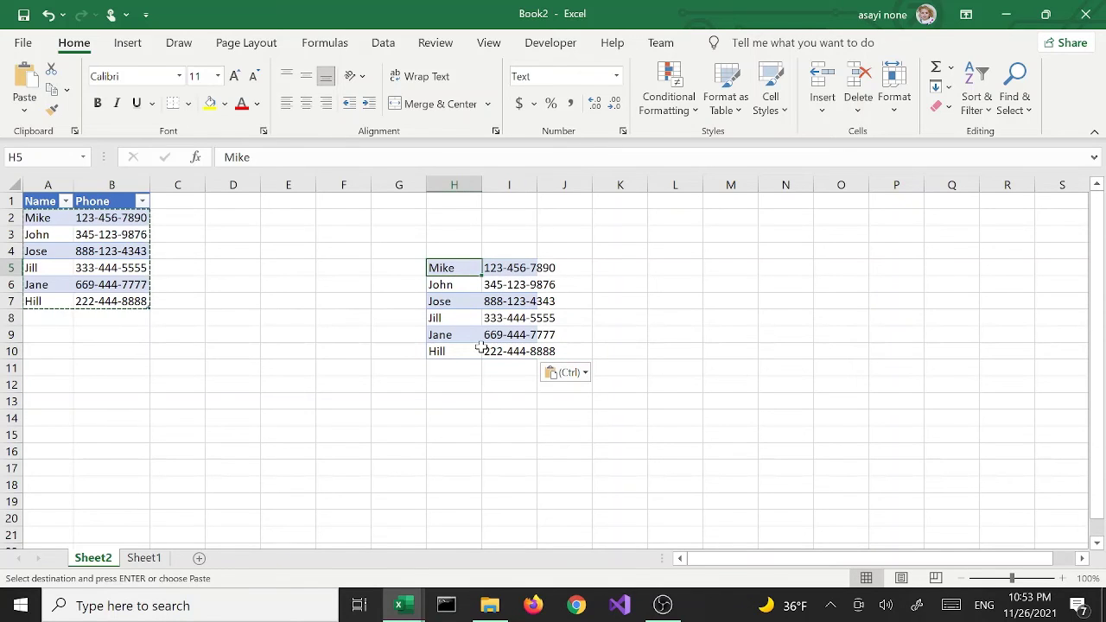
pyautogui.write('JOsh')
pyautogui.press('BackSpace')
pyautogui.press('BackSpace')
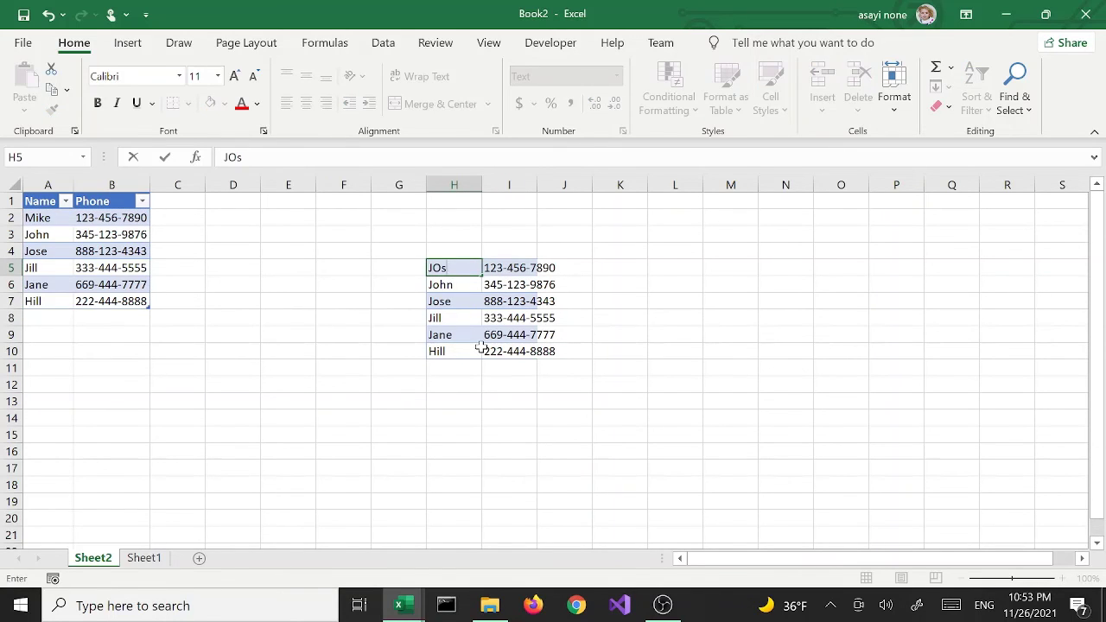
pyautogui.press('BackSpace')
pyautogui.write('osh')
pyautogui.press('Return')
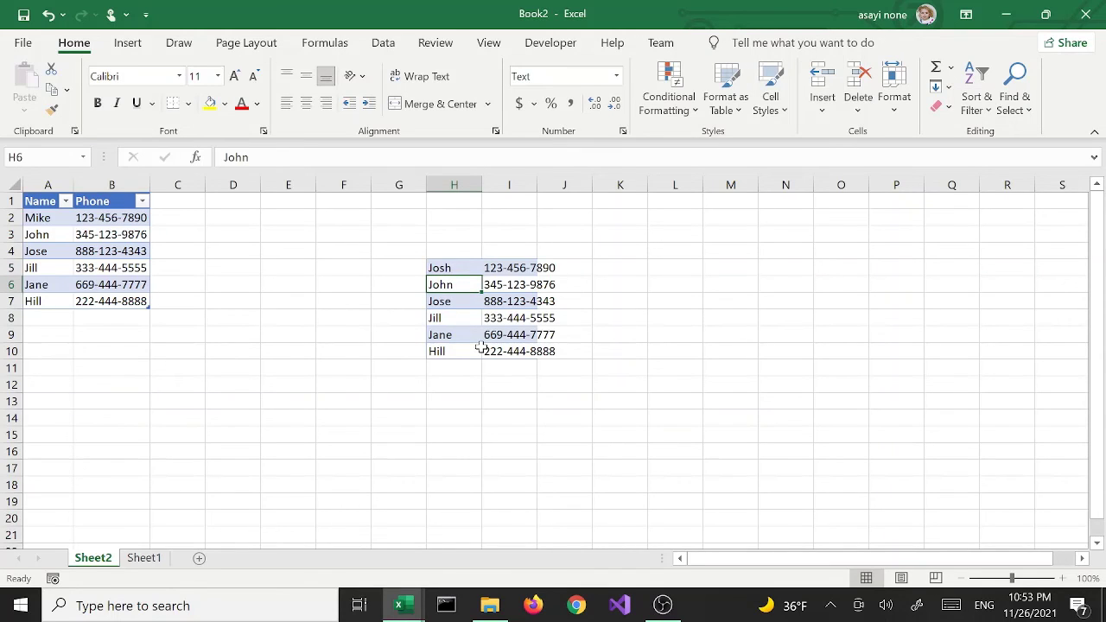
pyautogui.write('Nick')
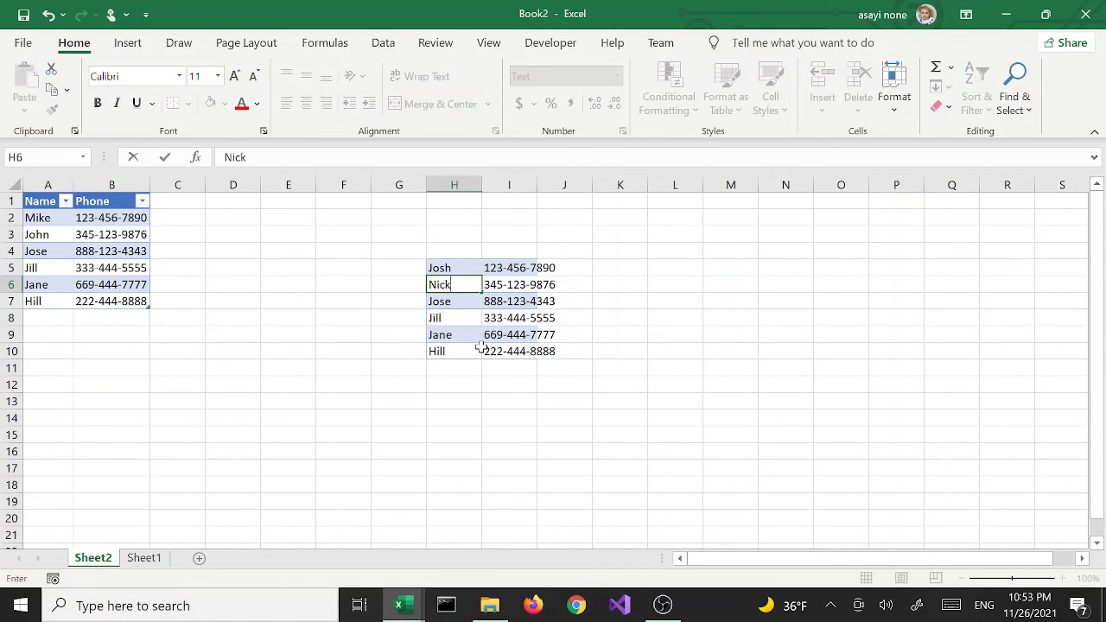
pyautogui.press('Return')
pyautogui.write('Kim')
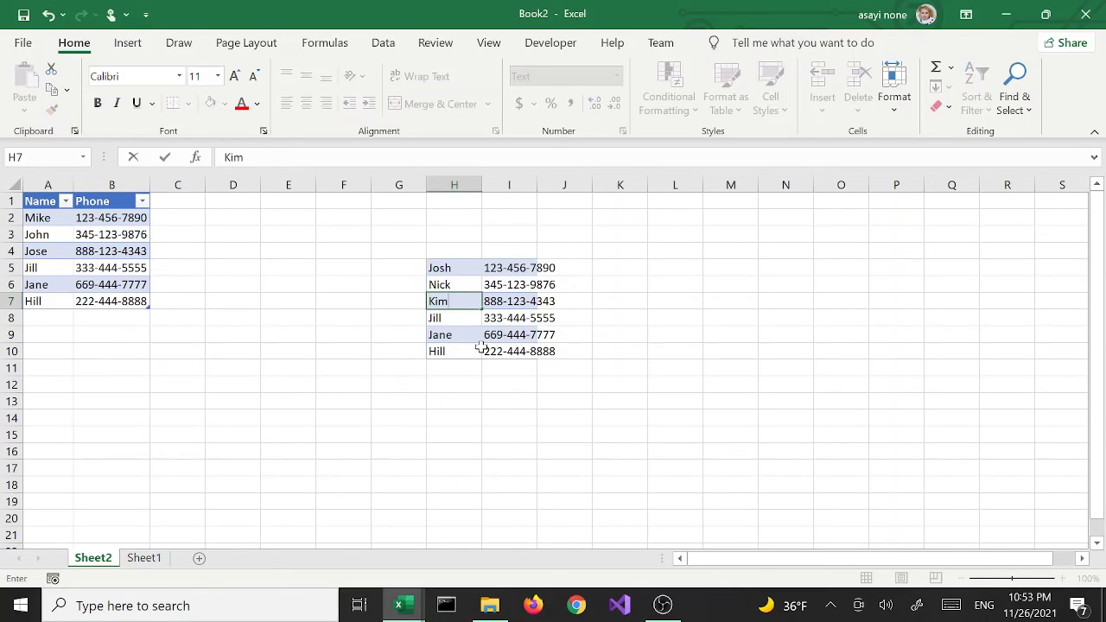
pyautogui.press('Return')
# Step: Replace the first names in cells H8, H9 and H10 with three different first names
pyautogui.write('Bill')
pyautogui.press('Return')
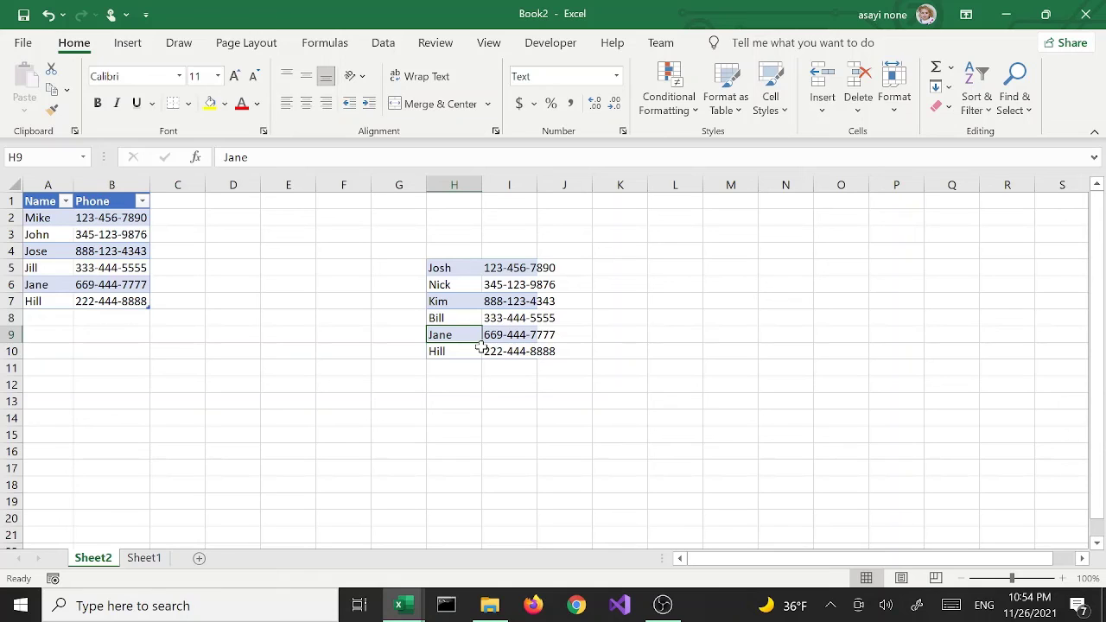
pyautogui.write('Sean')
pyautogui.press('Return')
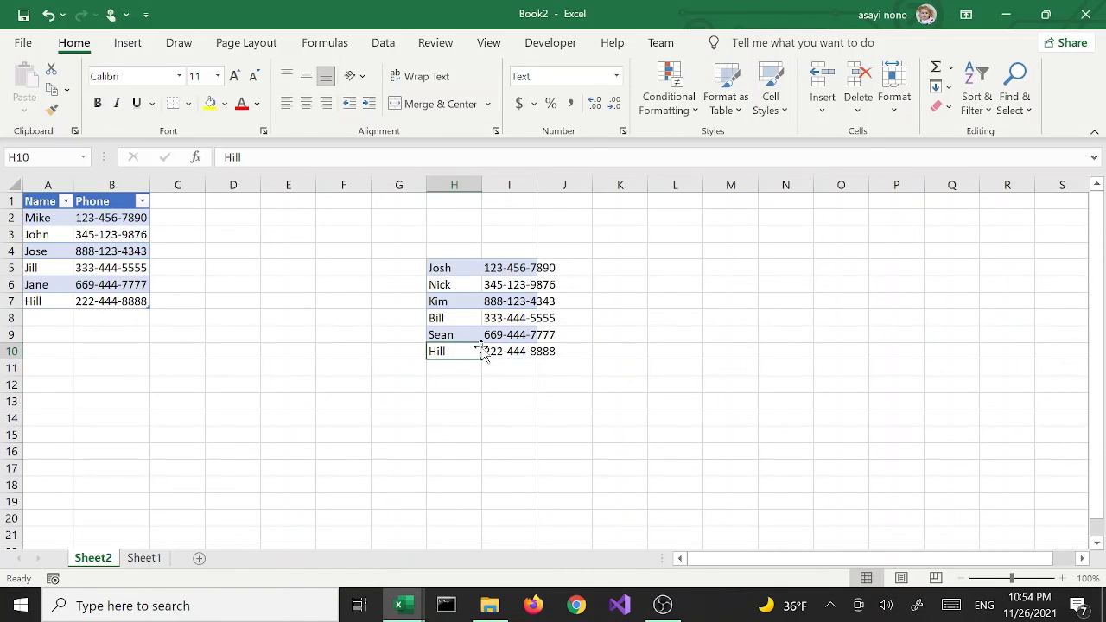
pyautogui.write('Wy')
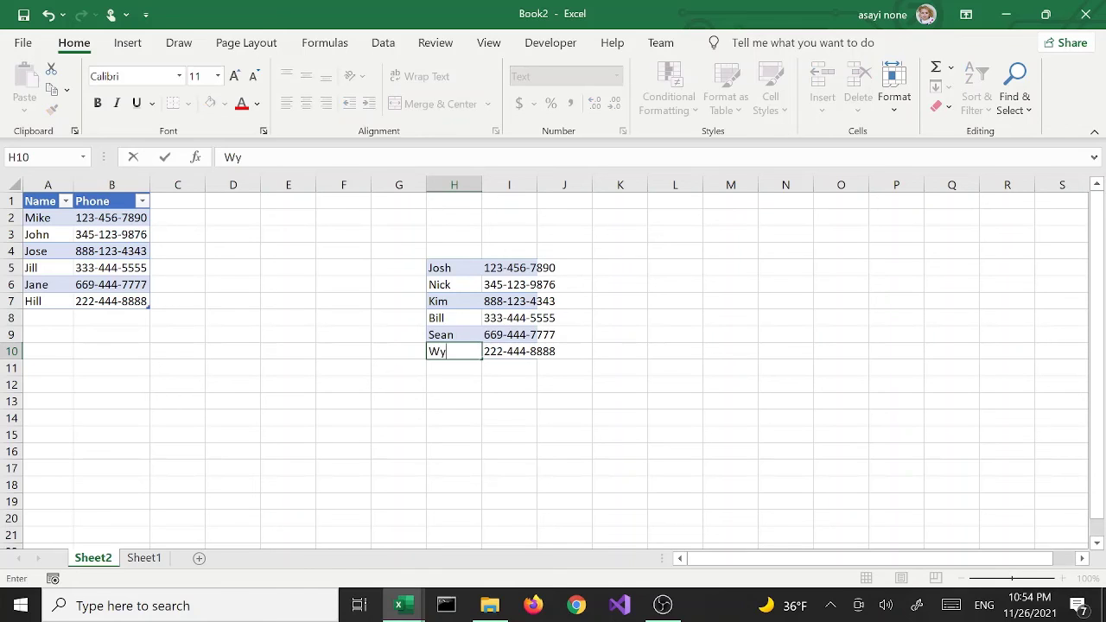
pyautogui.press('BackSpace')
pyautogui.write('ayne')
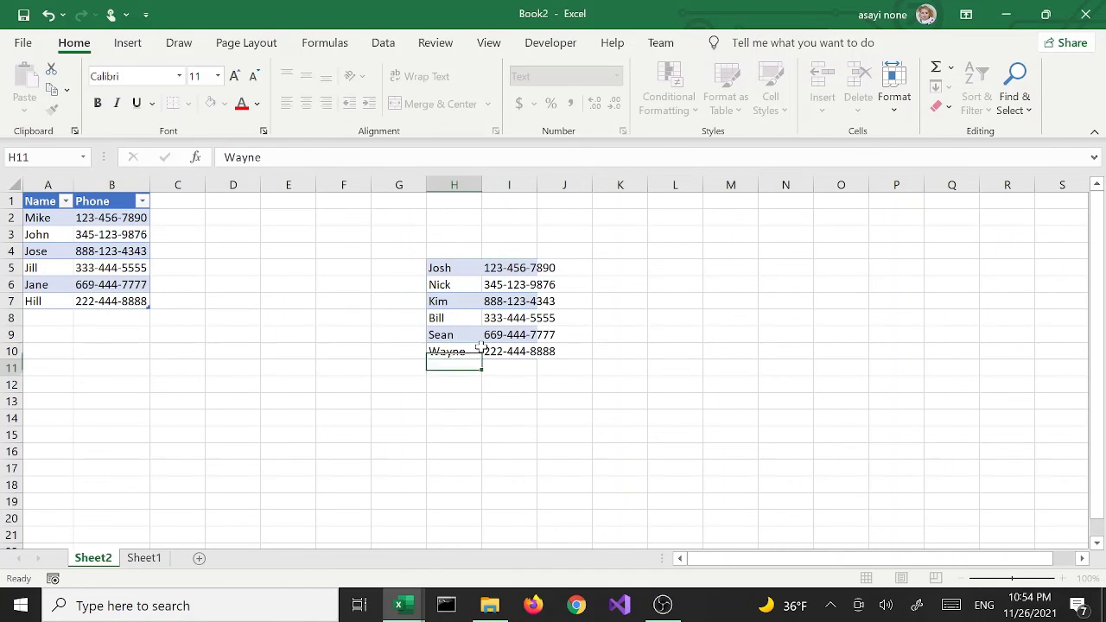
pyautogui.press('Return')
# Step: Change the last digit of the phone number in cell I5 to 1
pyautogui.click(539, 267)
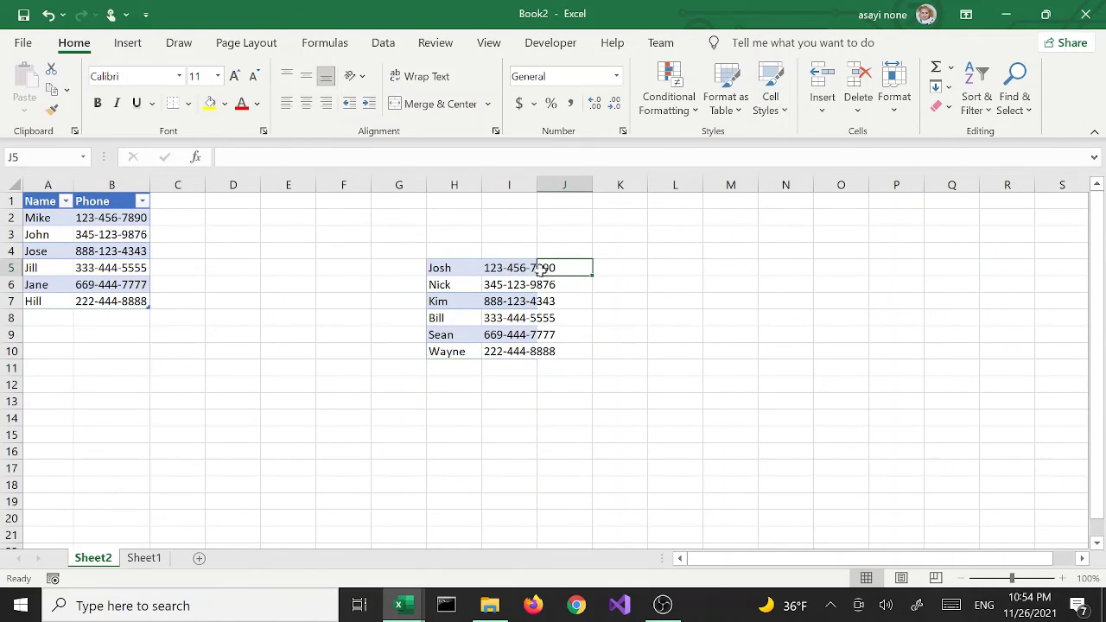
pyautogui.click(504, 269)
pyautogui.write('890')
pyautogui.press('BackSpace')
pyautogui.write('1')
pyautogui.press('Return')
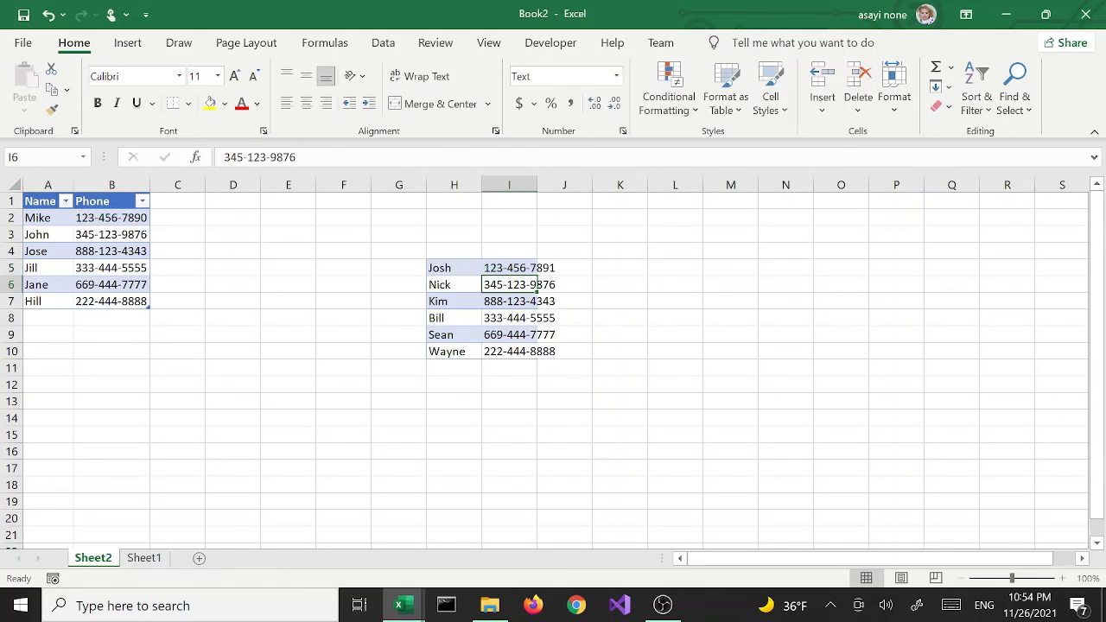
# Step: Change the last digit of the phone number in cell I6 to 4 and in cell I7 to 2
pyautogui.press('F2')
pyautogui.press('BackSpace')
pyautogui.write('4')
pyautogui.press('Return')
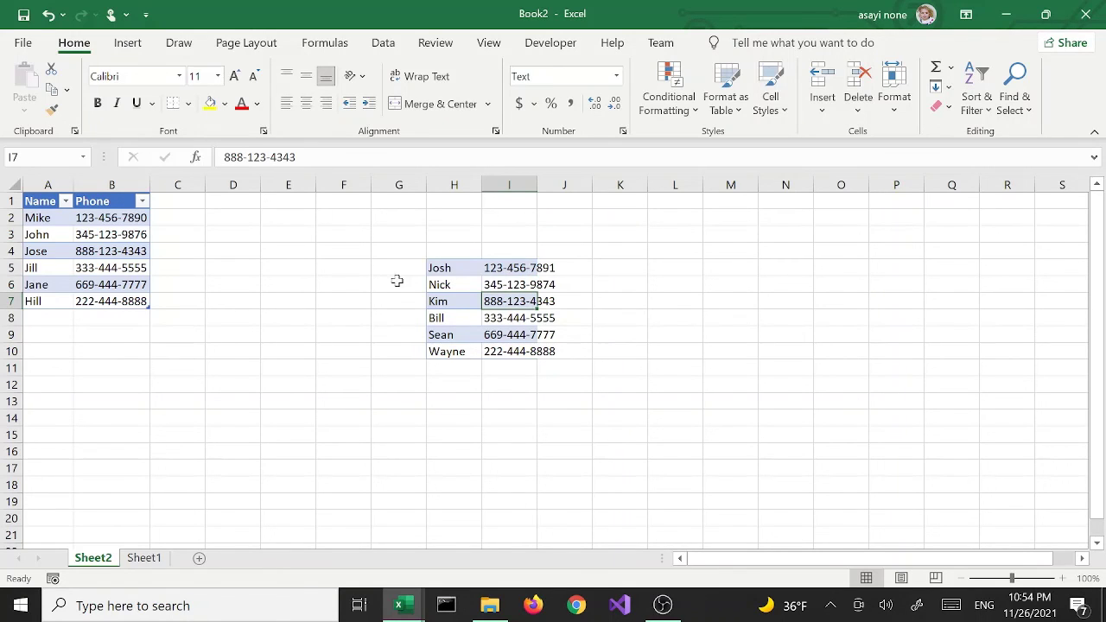
pyautogui.press('F2')
pyautogui.press('BackSpace')
pyautogui.write('3')
pyautogui.press('BackSpace')
pyautogui.write('2')
pyautogui.press('Return')
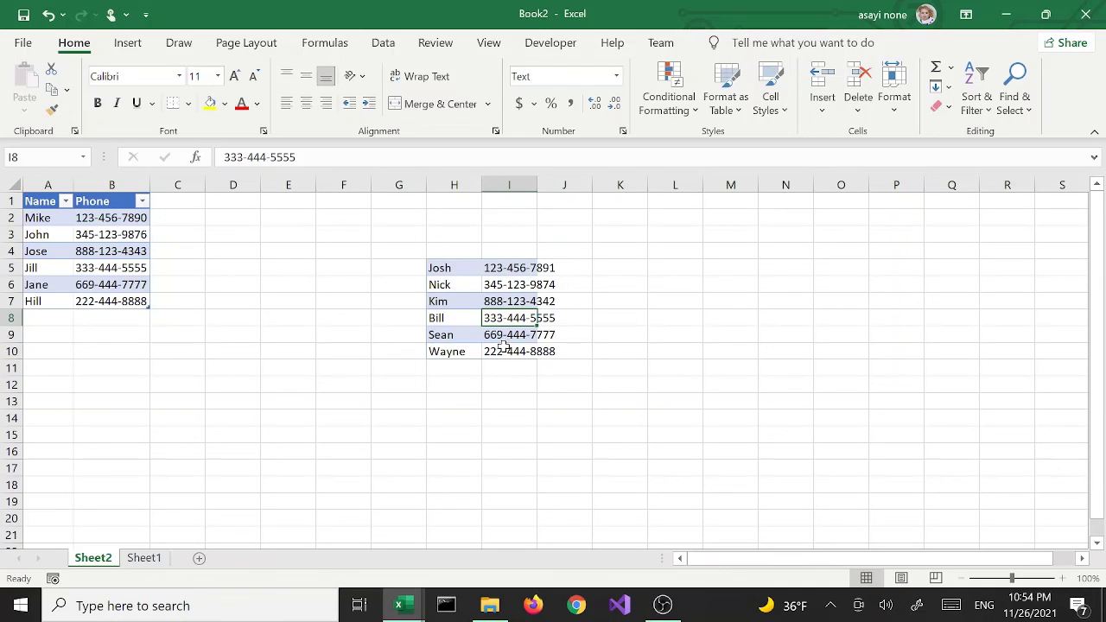
# Step: Copy the edited block H5:I10 and append it to the contact table as new rows starting at A8
pyautogui.moveTo(450, 267); pyautogui.dragTo(535, 354)
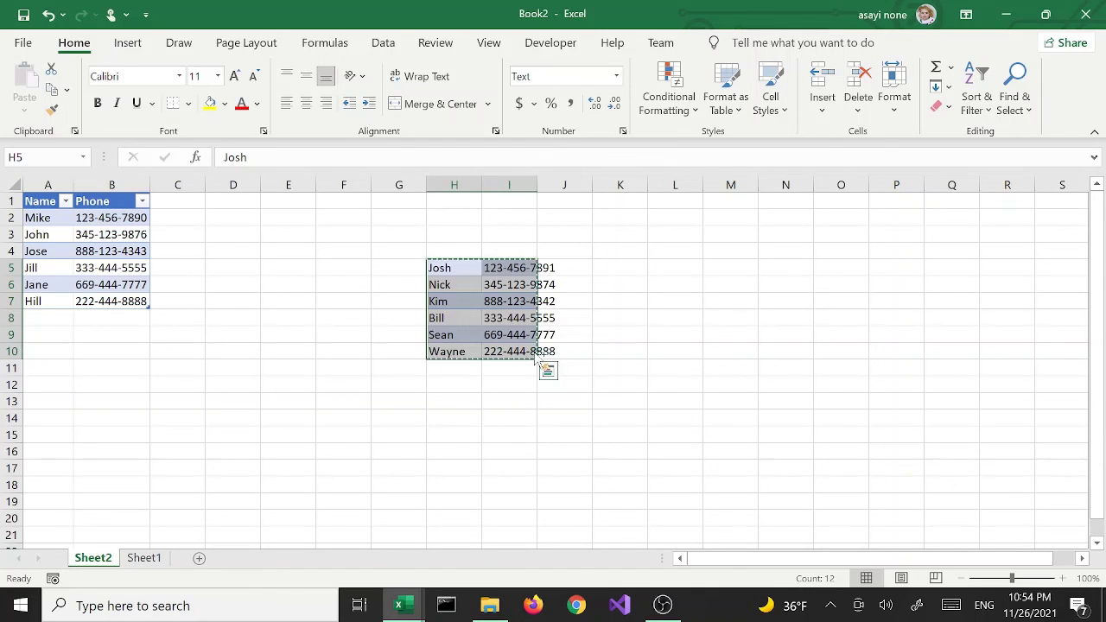
pyautogui.hotkey('ctrl', 'c')
pyautogui.click(107, 299)
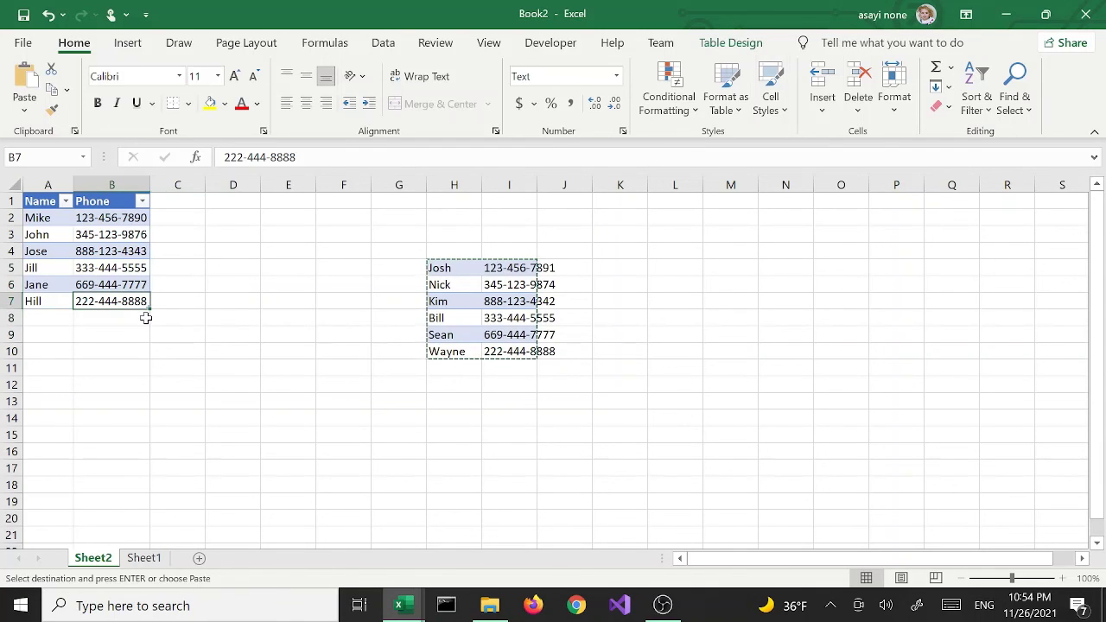
pyautogui.press('Tab')
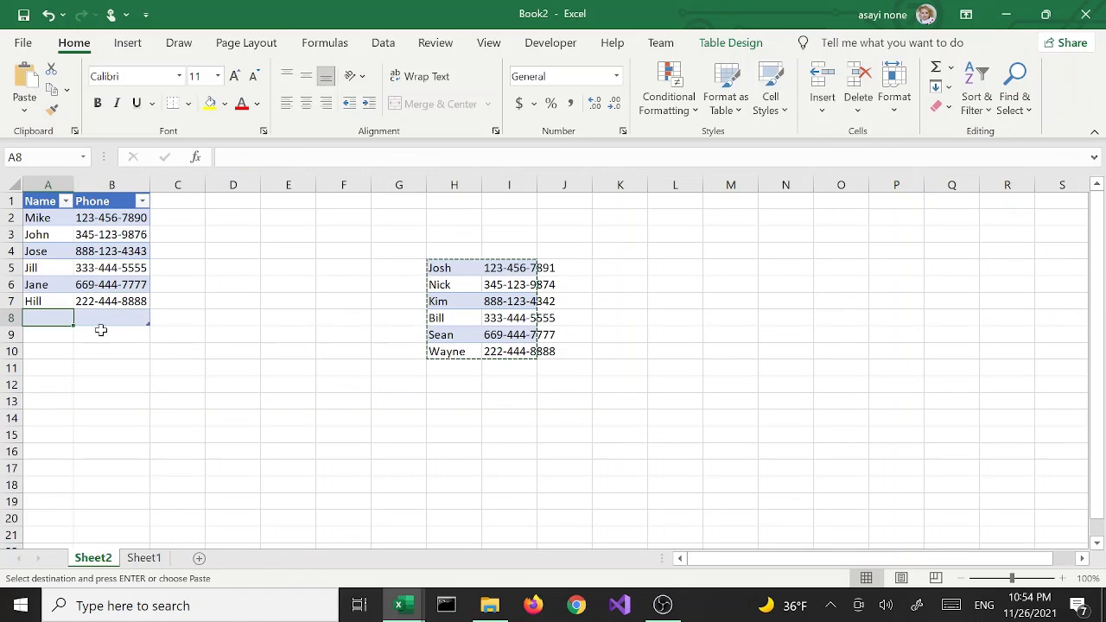
pyautogui.hotkey('ctrl', 'v')
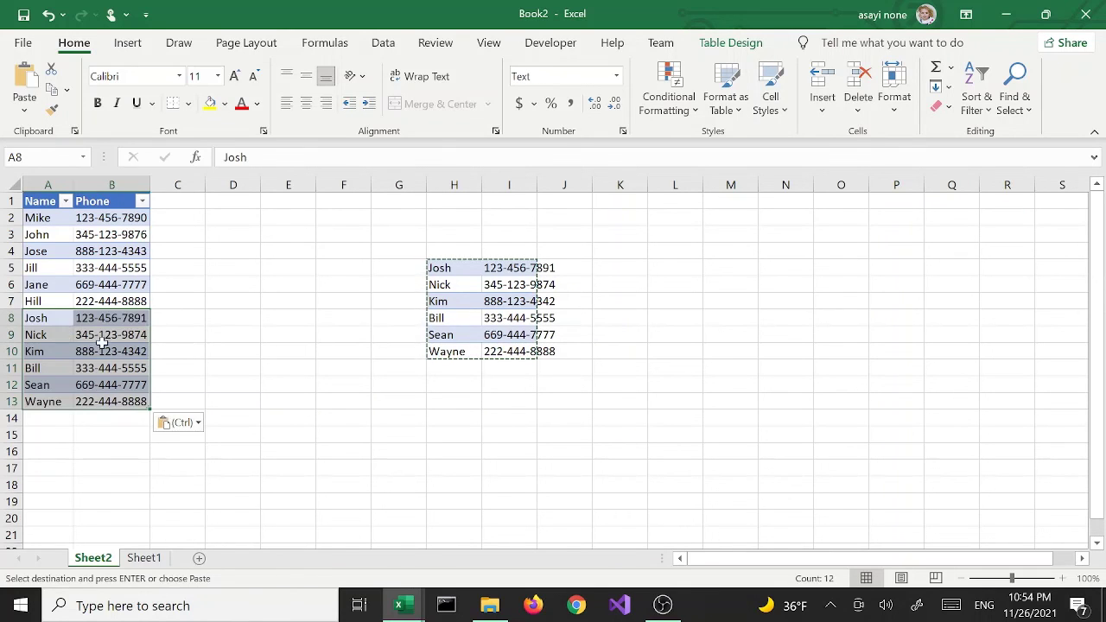
pyautogui.click(215, 362)
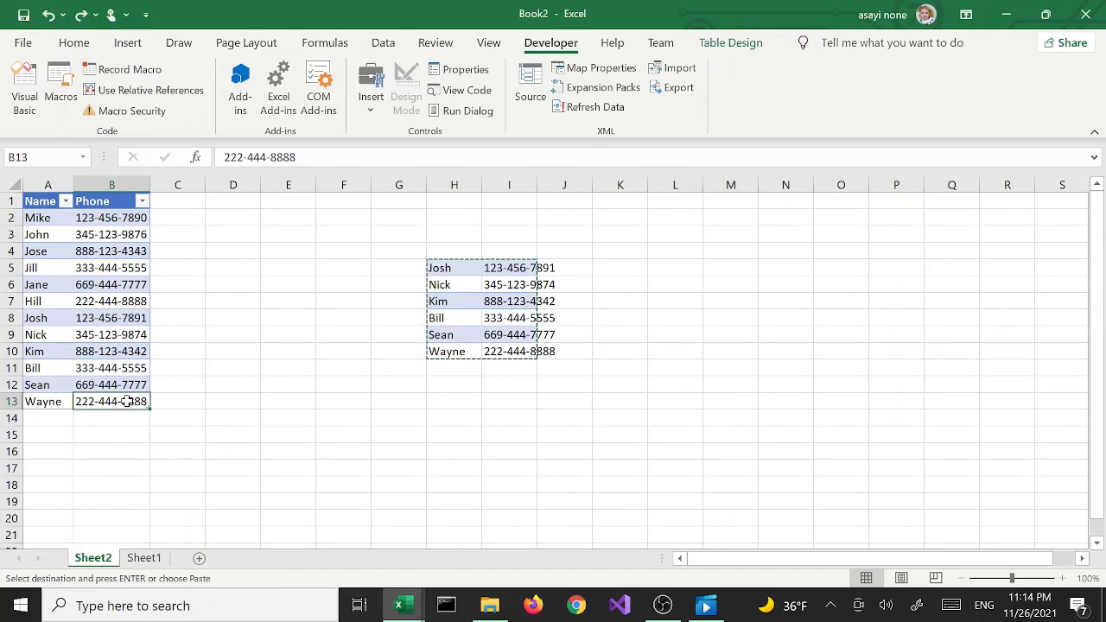
pyautogui.press('alt')
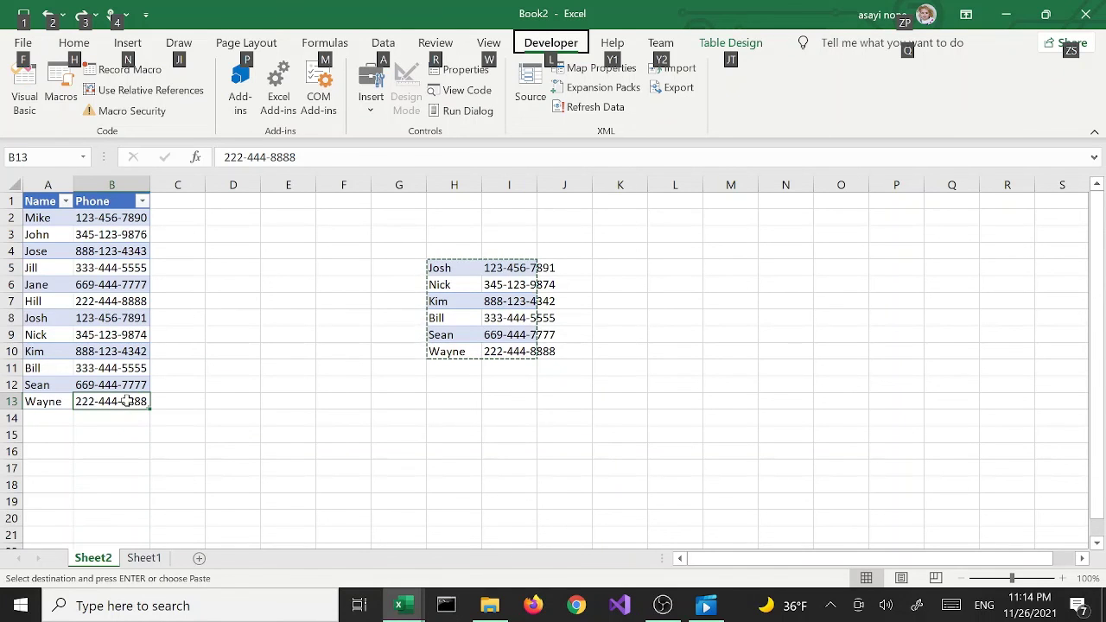
pyautogui.press('alt')
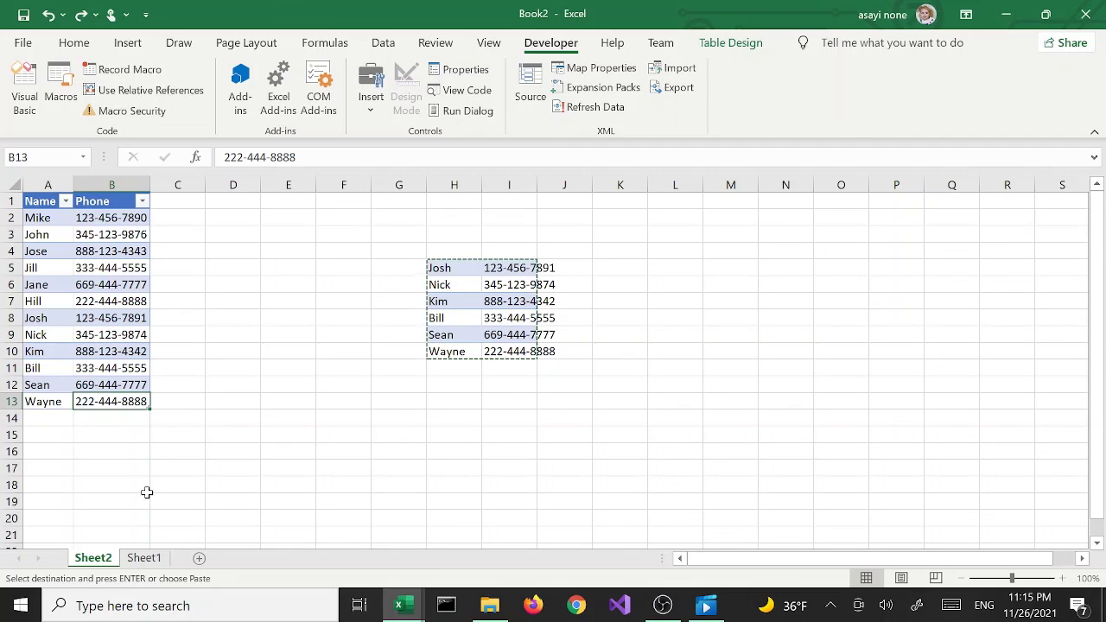
pyautogui.click(147, 492)
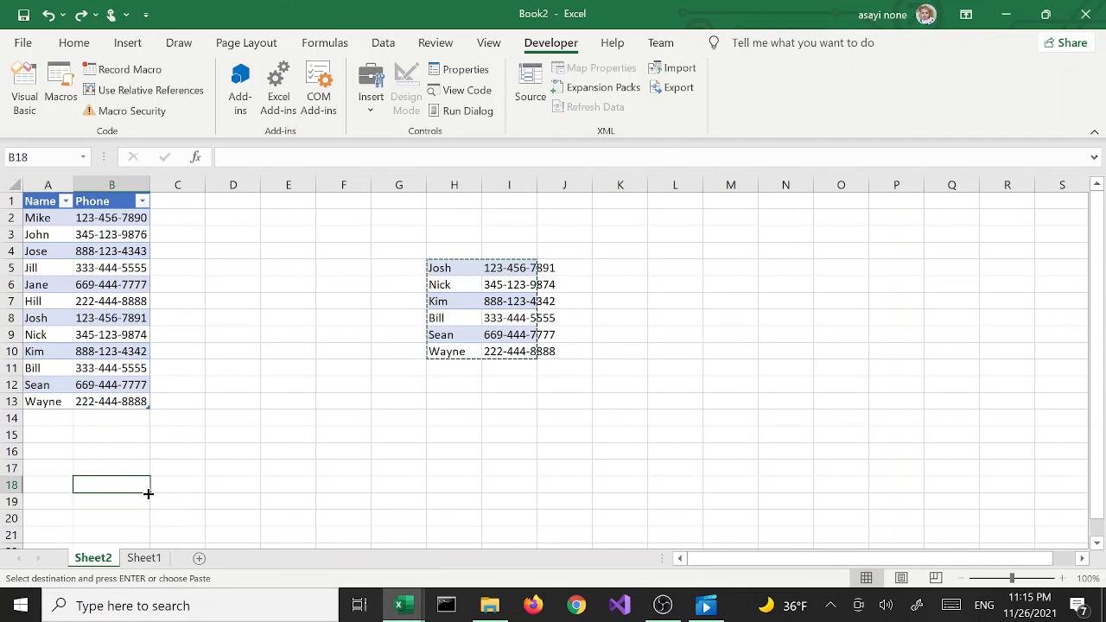